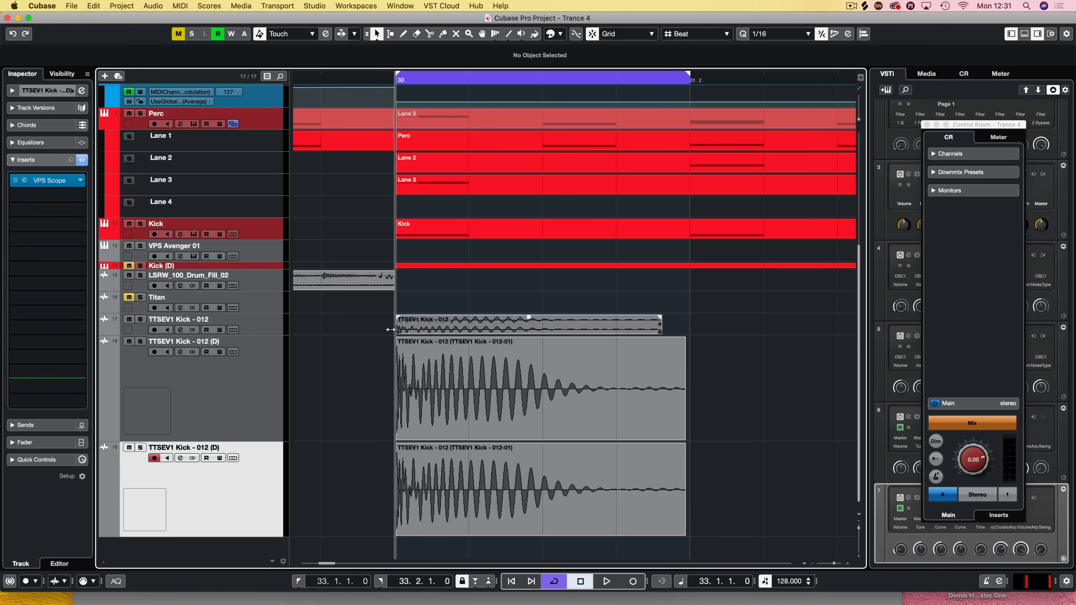
# - Look through the project's track list from the bass tracks down to the duplicated kick tracks
pyautogui.scroll(5, 508, 321)
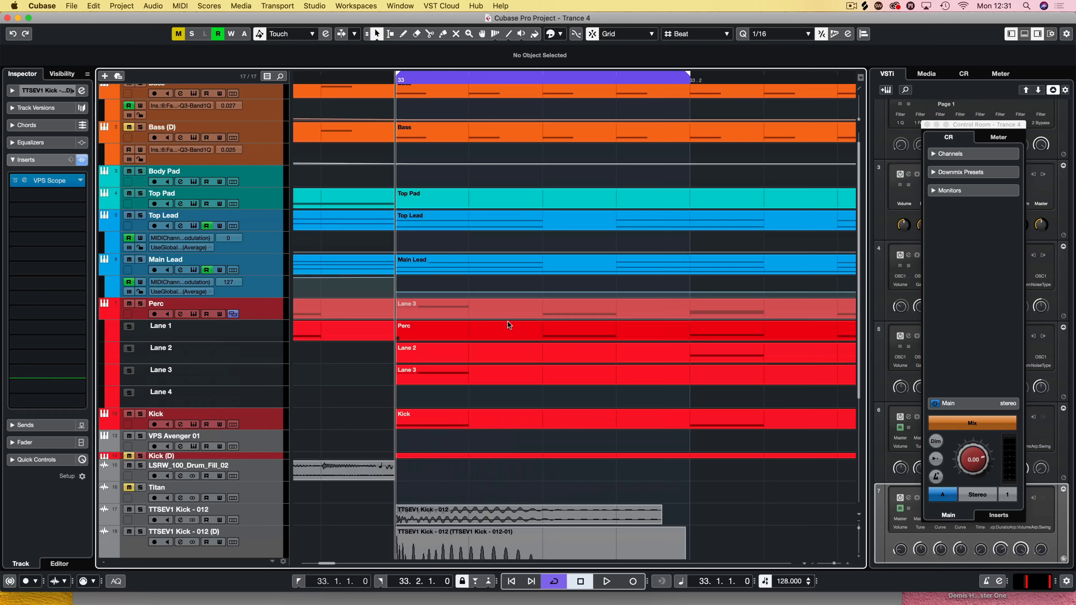
pyautogui.scroll(-5, 457, 309)
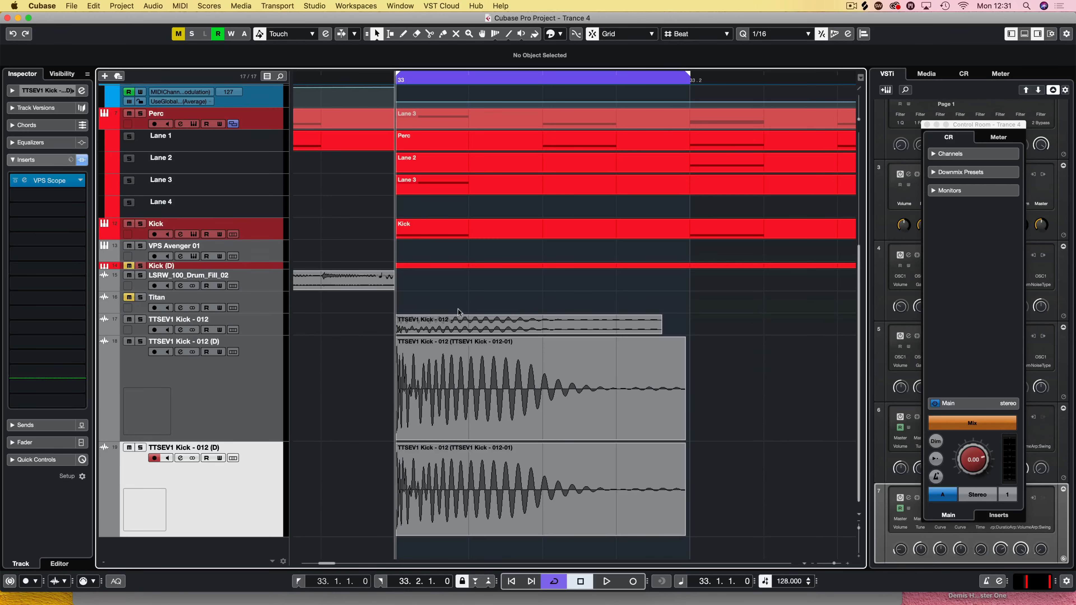
pyautogui.scroll(5, 457, 312)
pyautogui.scroll(-5, 458, 314)
pyautogui.scroll(3, 431, 324)
pyautogui.scroll(-3, 432, 324)
# - Compare the Kick instrument track, the TTSEV1 Kick - 012 sample track and the duplicated kick events below it
pyautogui.click(263, 231)
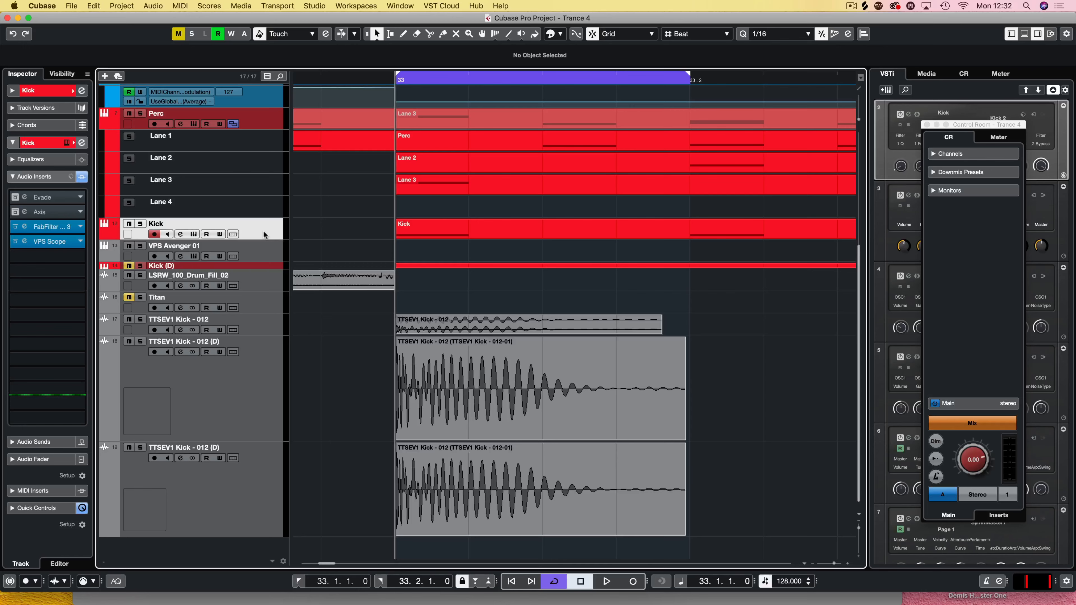
pyautogui.click(259, 322)
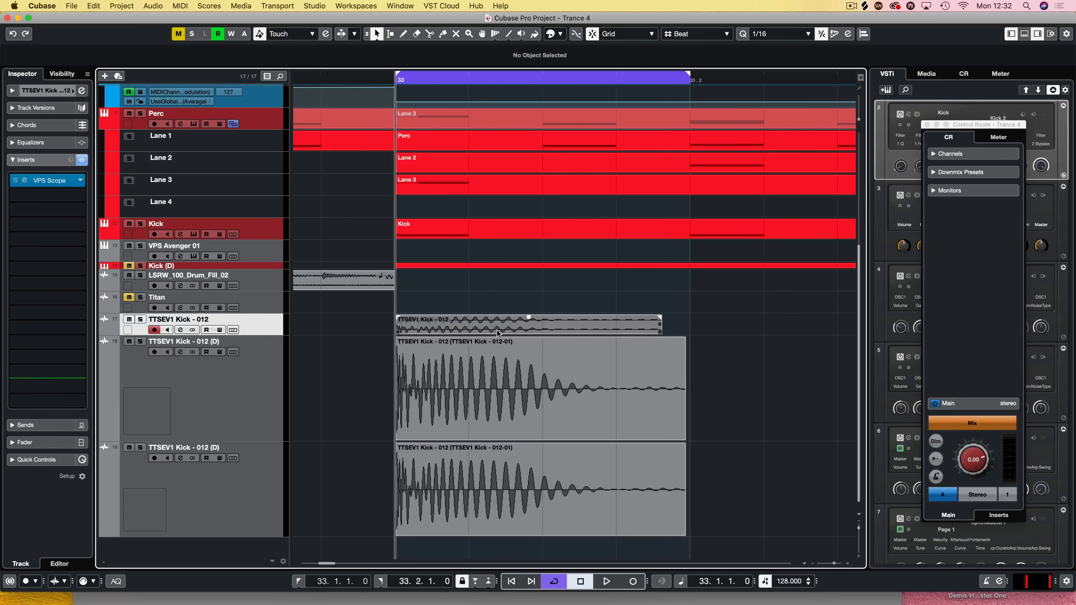
pyautogui.click(236, 384)
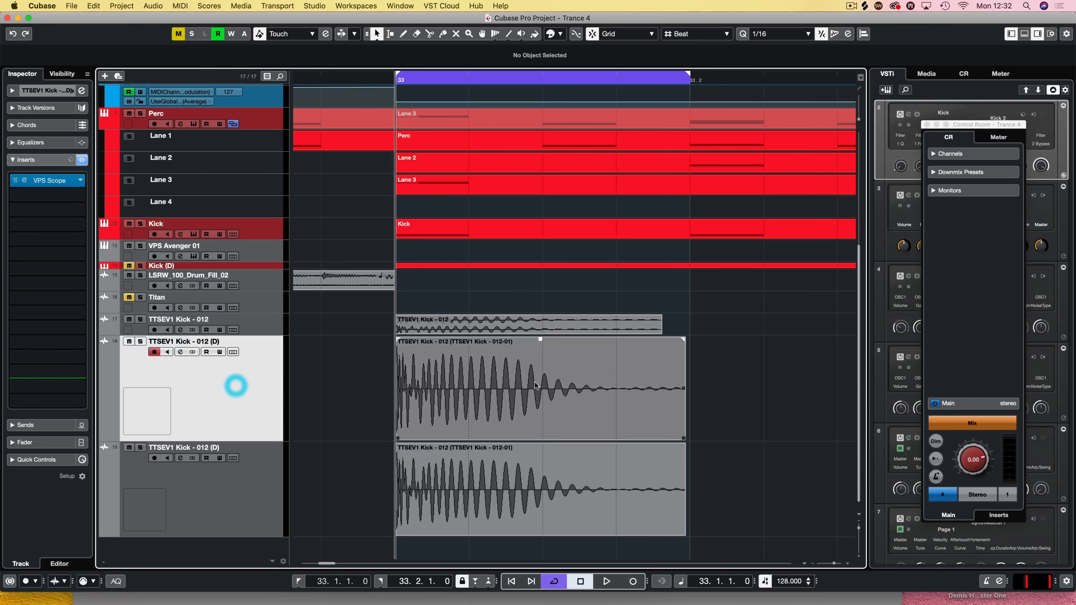
pyautogui.moveTo(345, 388); pyautogui.dragTo(522, 497)
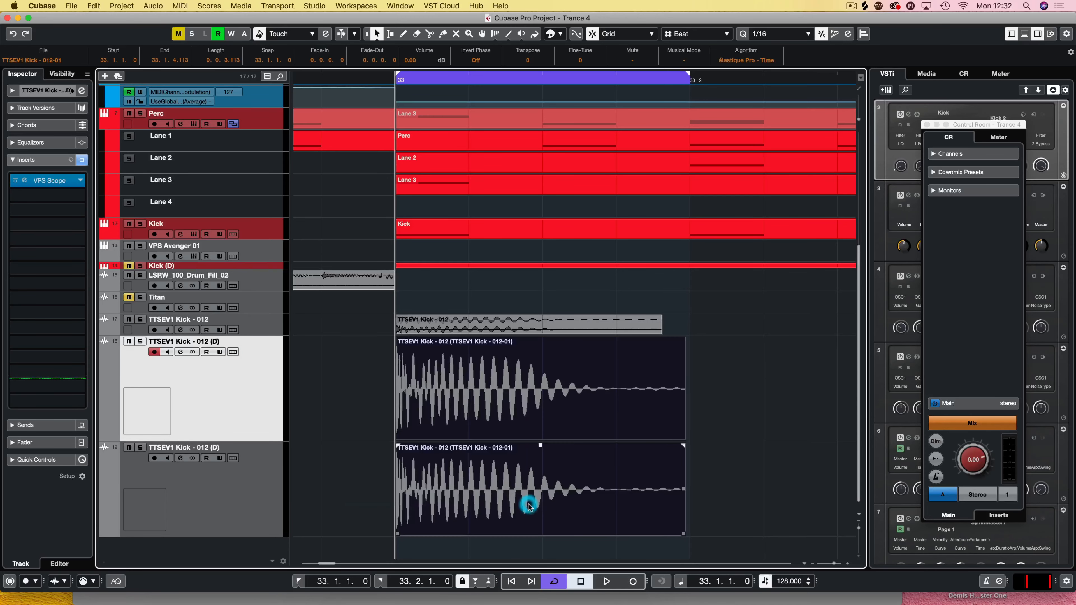
pyautogui.click(336, 421)
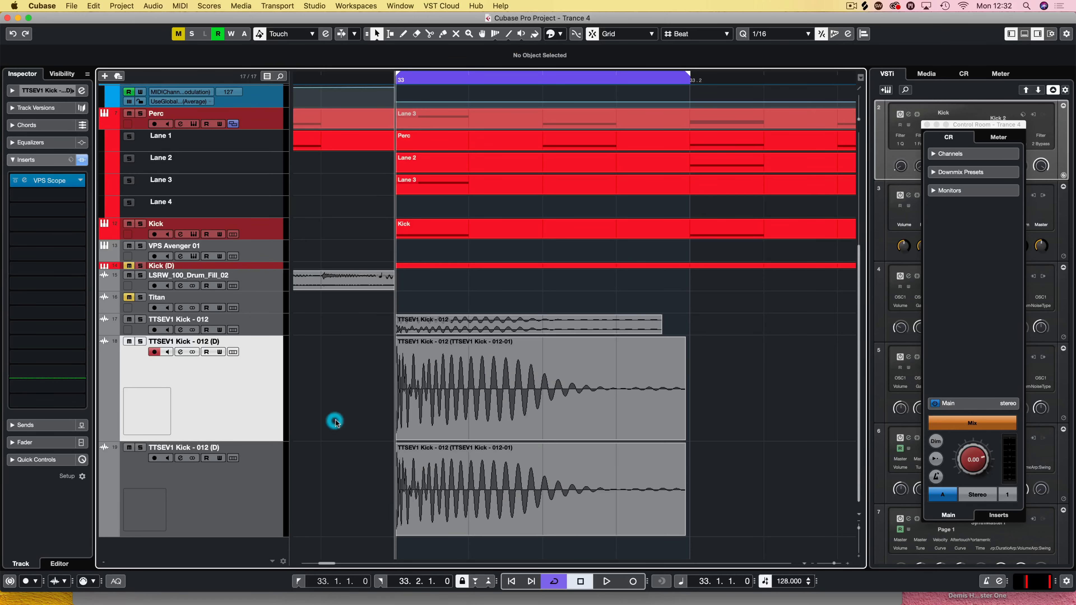
# - Solo the TTSEV1 Kick - 012 track and audition it with the Control Room downmix in stereo
pyautogui.click(272, 331)
pyautogui.click(141, 320)
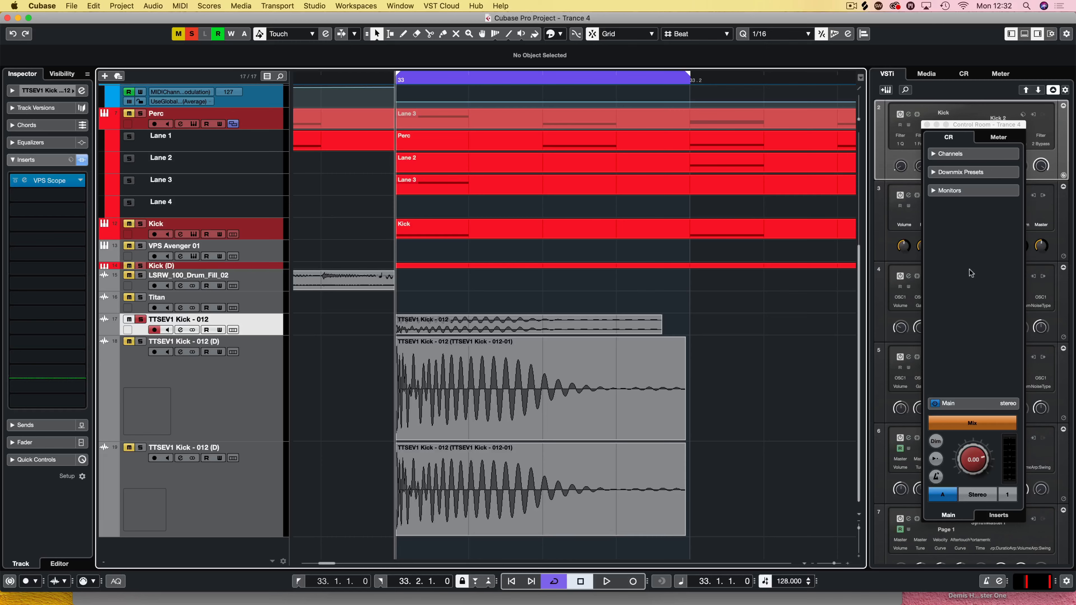
pyautogui.click(978, 497)
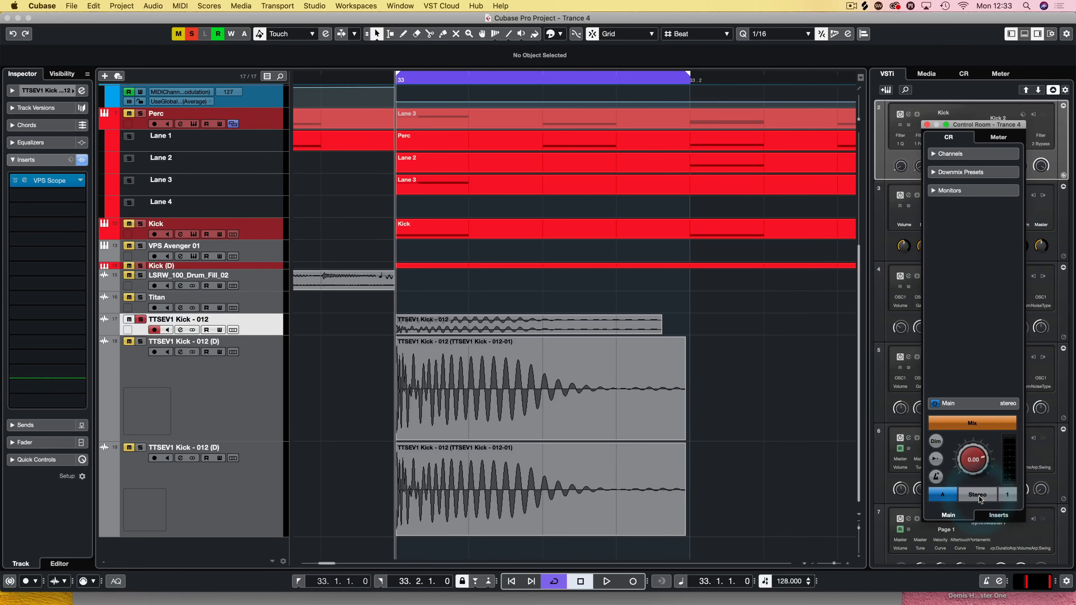
pyautogui.click(733, 309)
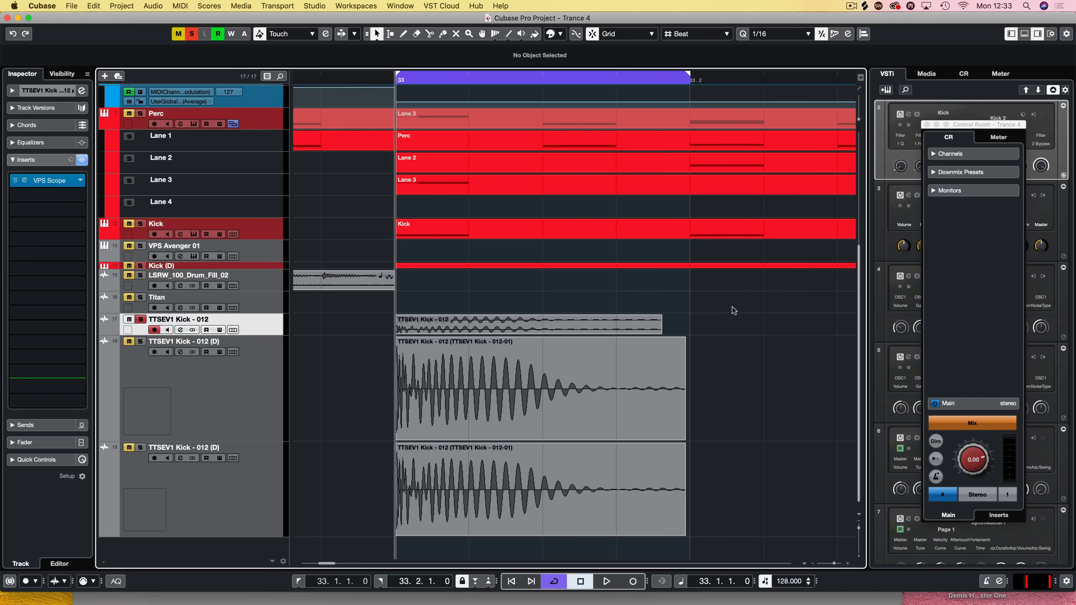
pyautogui.press('space')
# - Rename the soloed kick track as TTSEV1 Kick - 012 STEREO
pyautogui.press('shift+super')
pyautogui.doubleClick(190, 320)
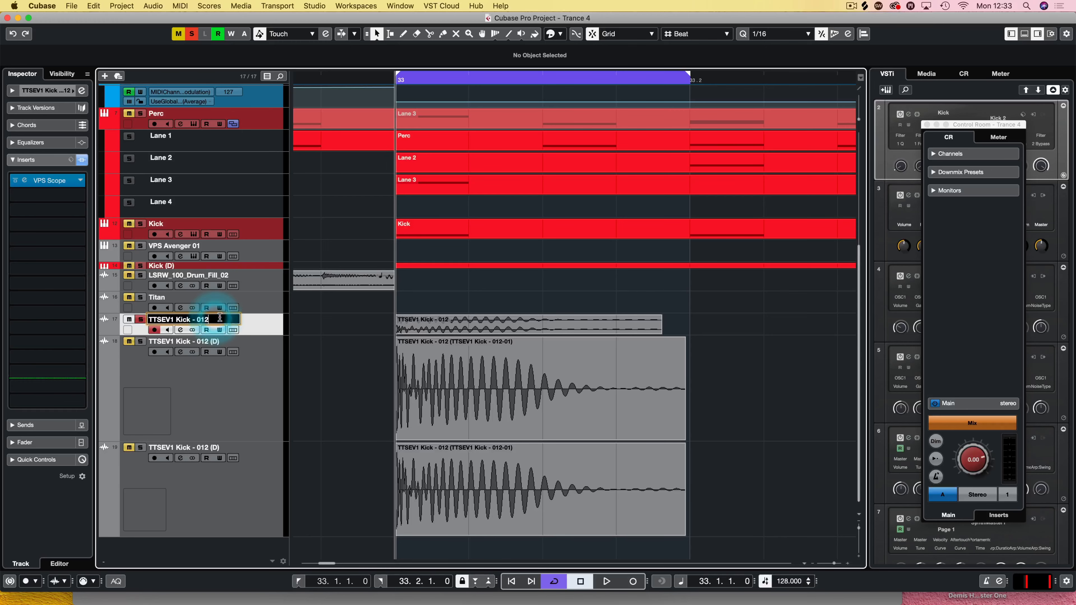
pyautogui.write('STERO')
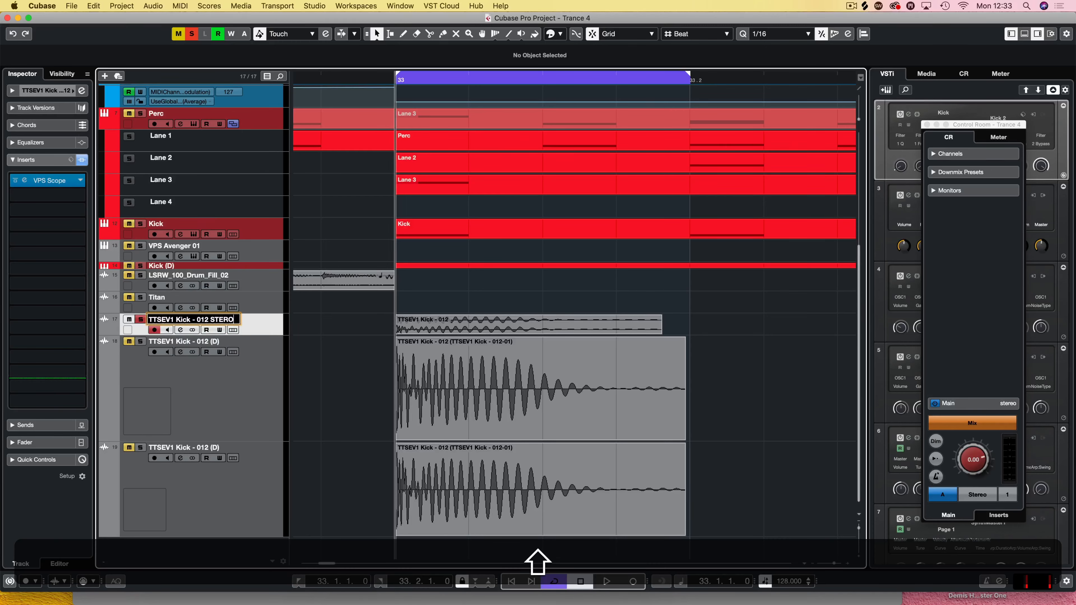
pyautogui.press('BackSpace')
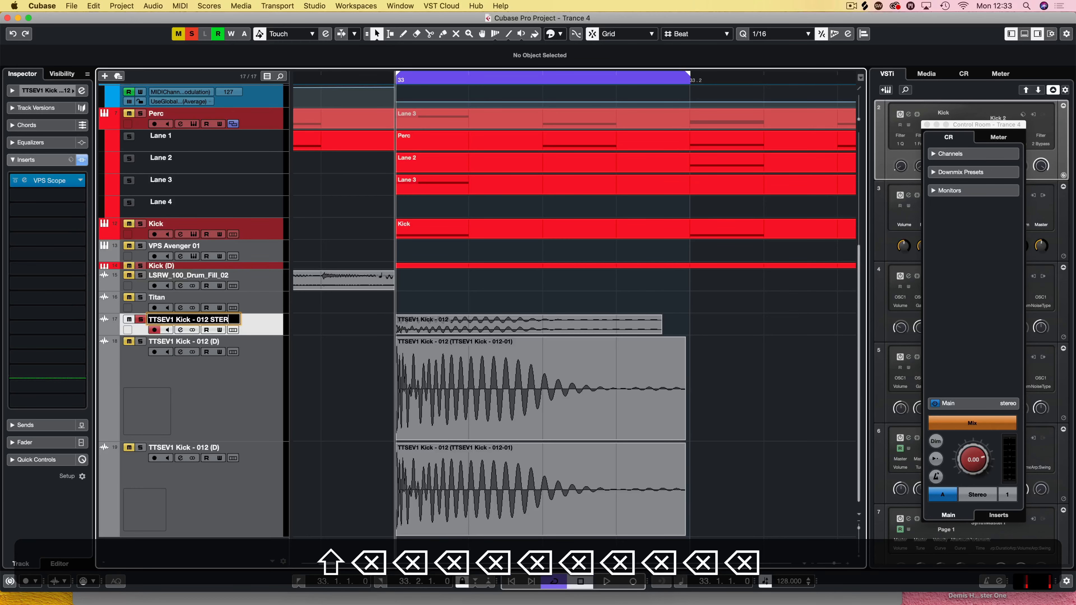
pyautogui.write('EO')
pyautogui.press('Return')
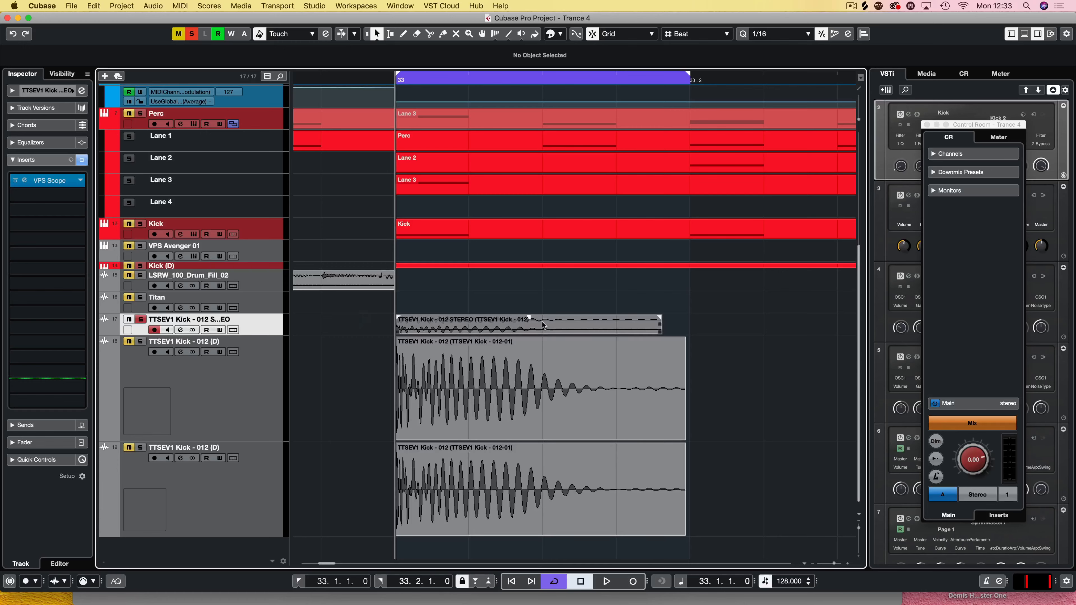
# - Audition the soloed stereo kick while alternating the Control Room downmix between stereo and mono, then stop and return to stereo
pyautogui.click(456, 383)
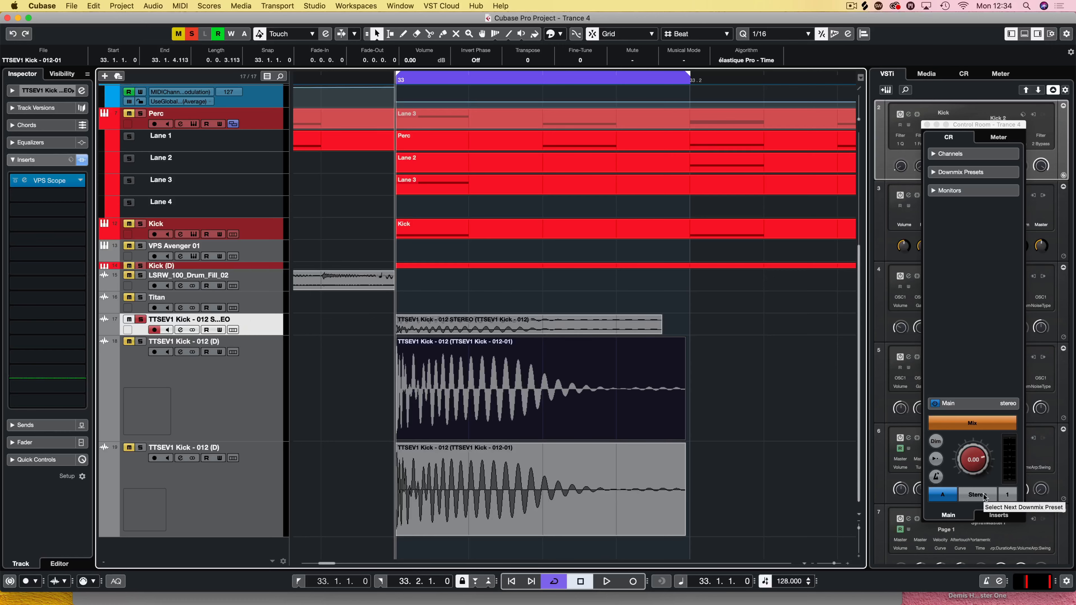
pyautogui.press('space')
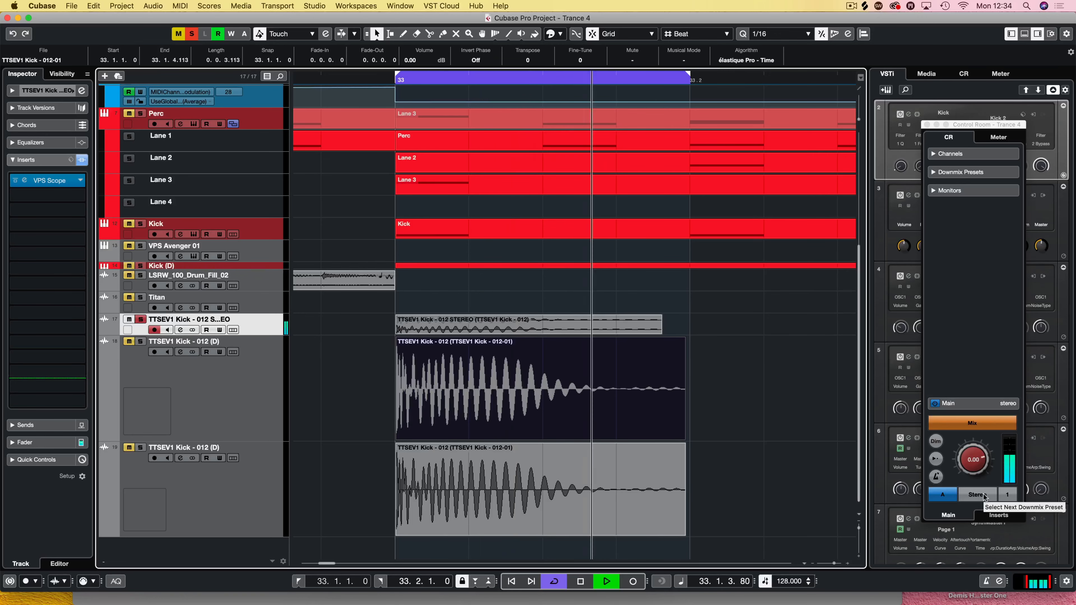
pyautogui.click(984, 495)
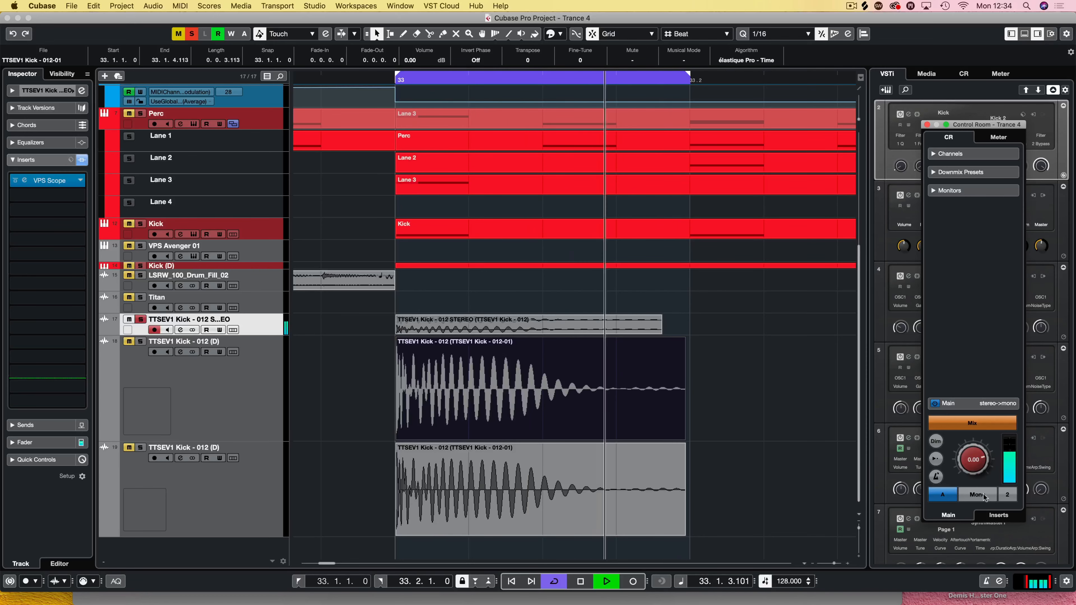
pyautogui.click(984, 495)
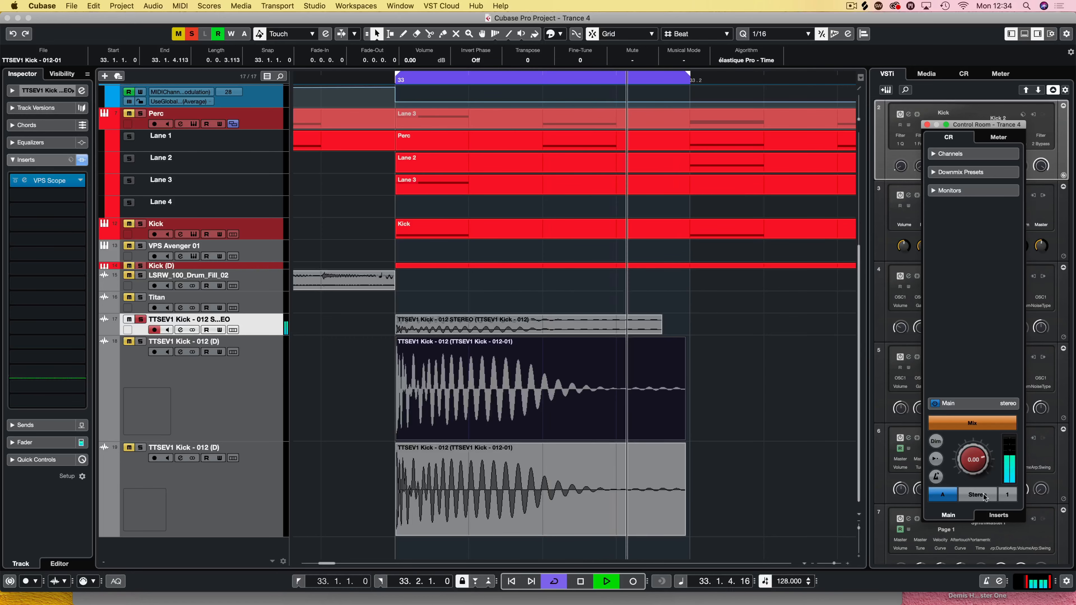
pyautogui.click(983, 495)
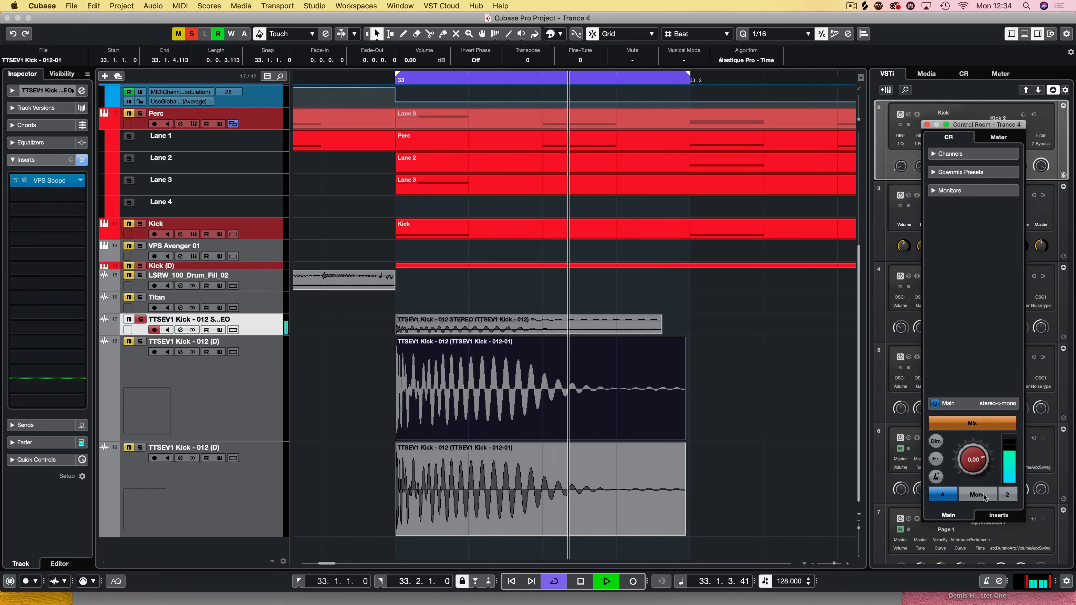
pyautogui.press('space')
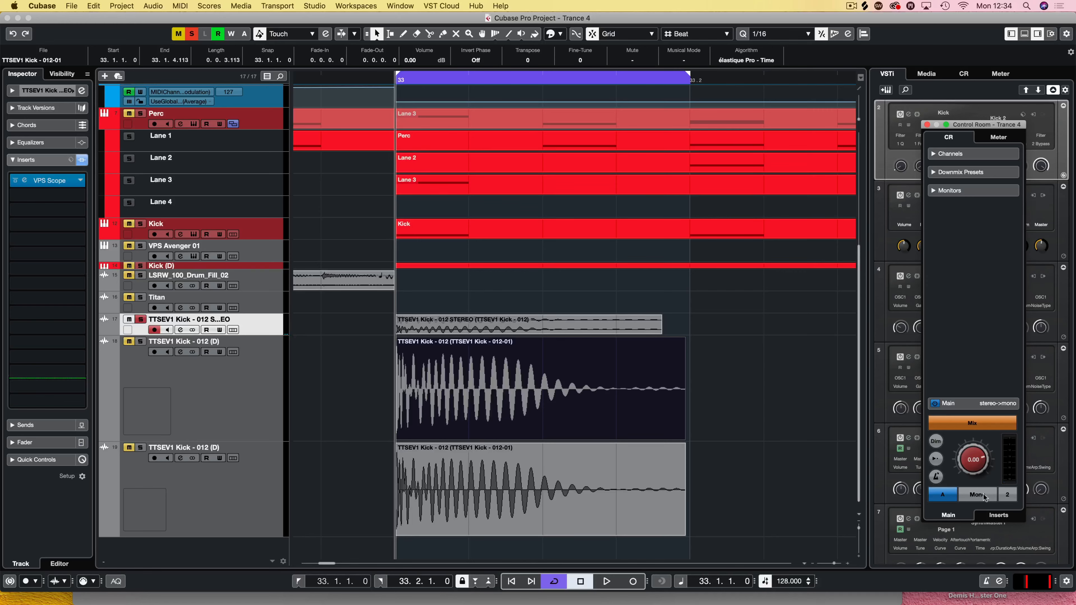
pyautogui.click(983, 495)
# - Find the stereo kick event's source file in the Pool and inspect its format details
pyautogui.click(559, 334)
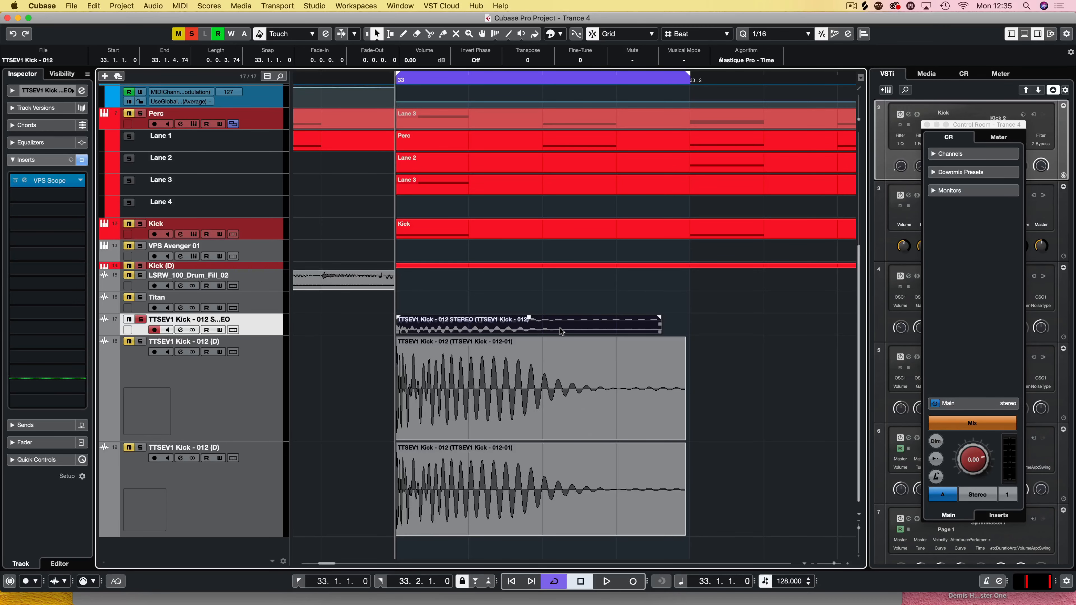
pyautogui.keyDown('ctrl'); pyautogui.click(556, 324); pyautogui.keyUp('ctrl')
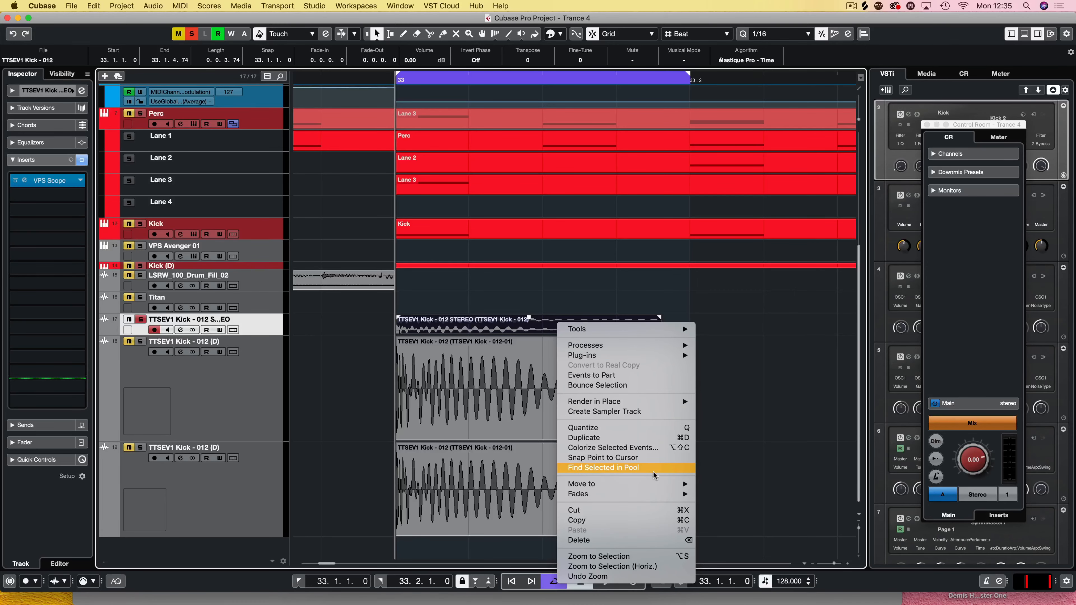
pyautogui.click(595, 468)
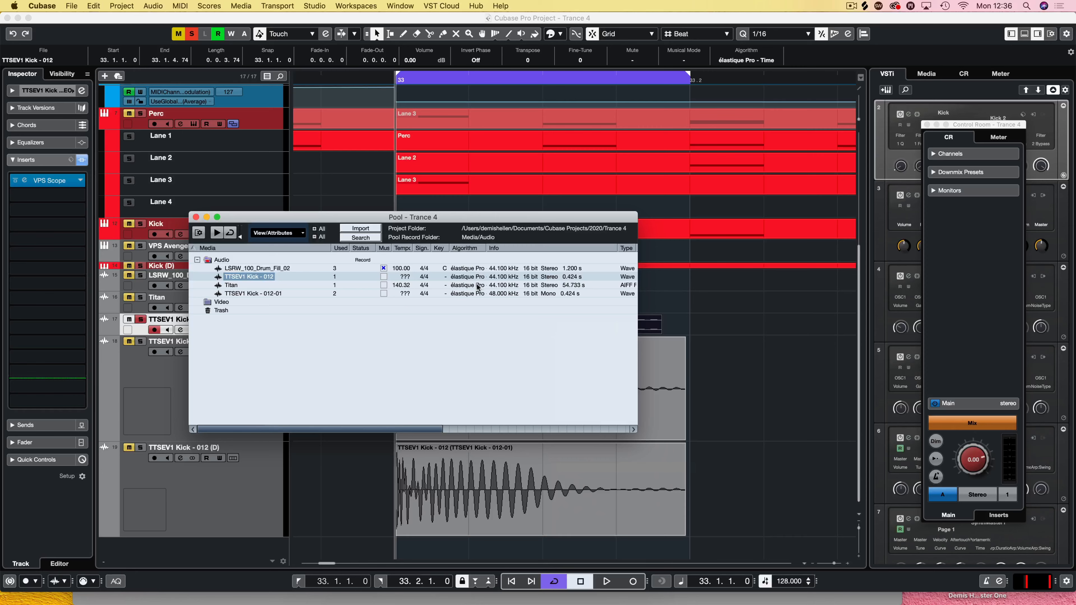
pyautogui.hscroll(5, 278, 295)
pyautogui.hscroll(-5, 296, 284)
# - Open the convert options for the TTSEV1 Kick - 012 pool file, set the channels to Mono, and cancel the conversion
pyautogui.rightClick(237, 279)
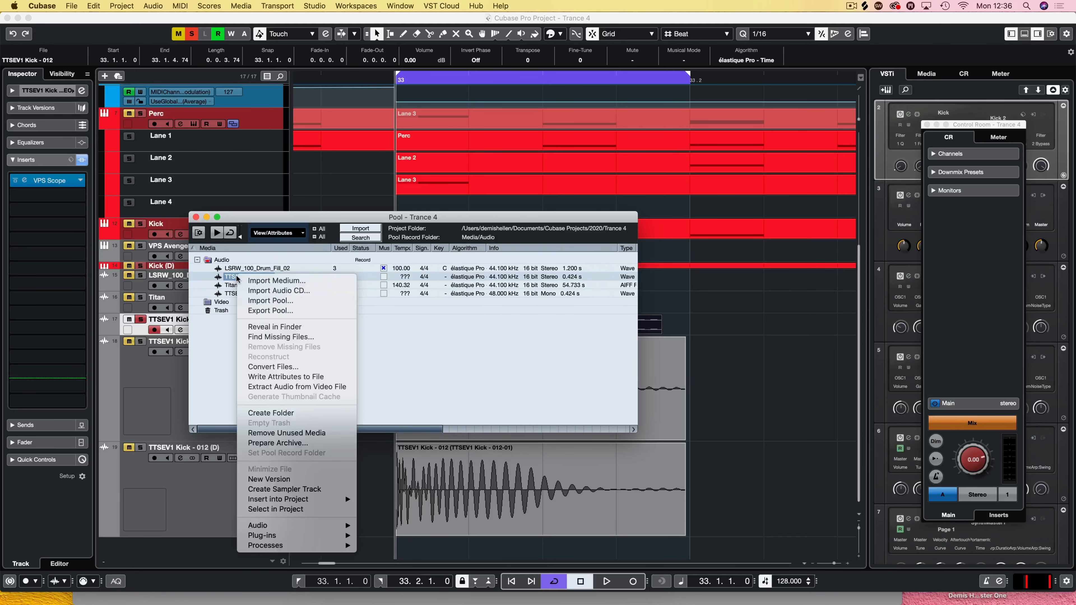
pyautogui.click(303, 367)
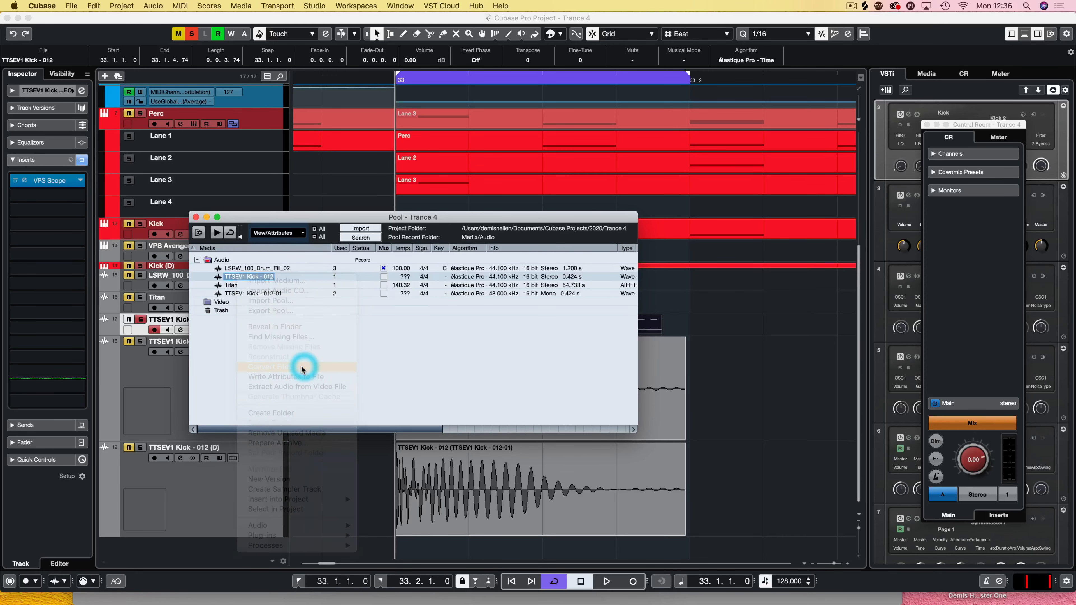
pyautogui.click(314, 267)
pyautogui.click(314, 278)
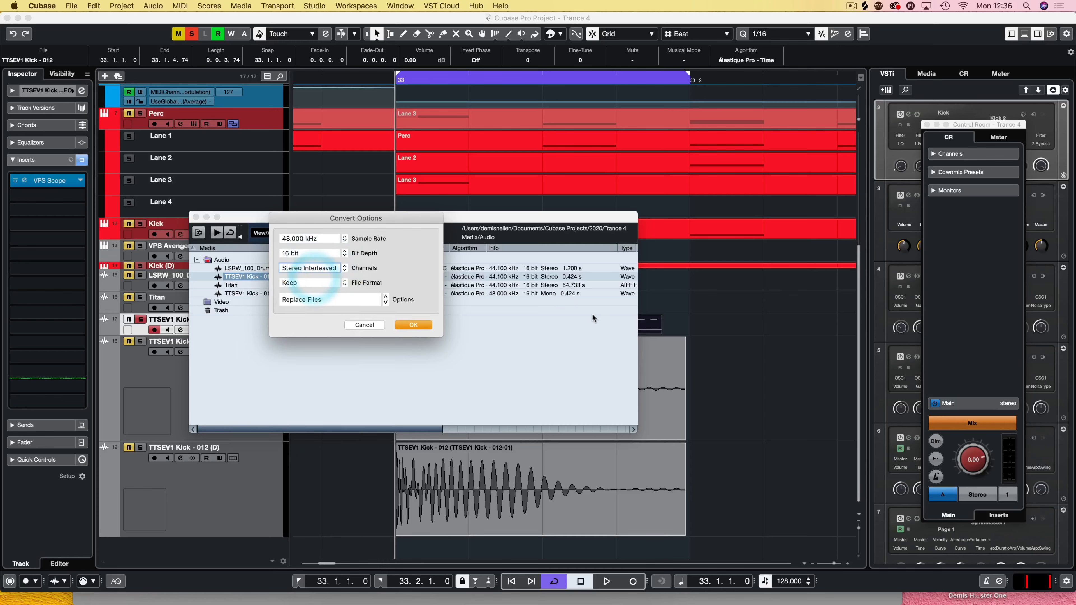
pyautogui.click(321, 268)
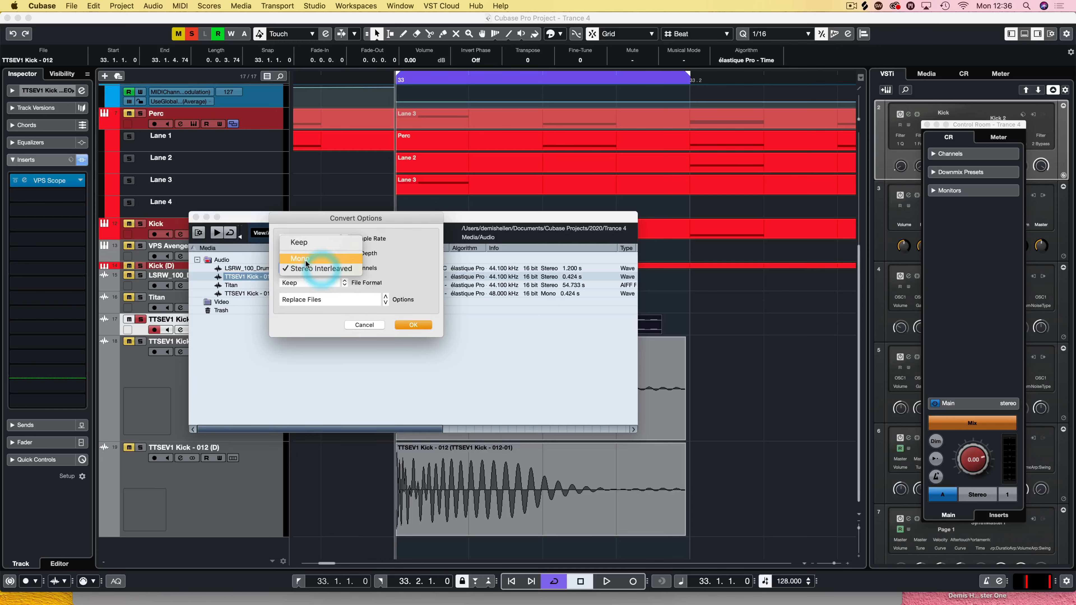
pyautogui.click(309, 254)
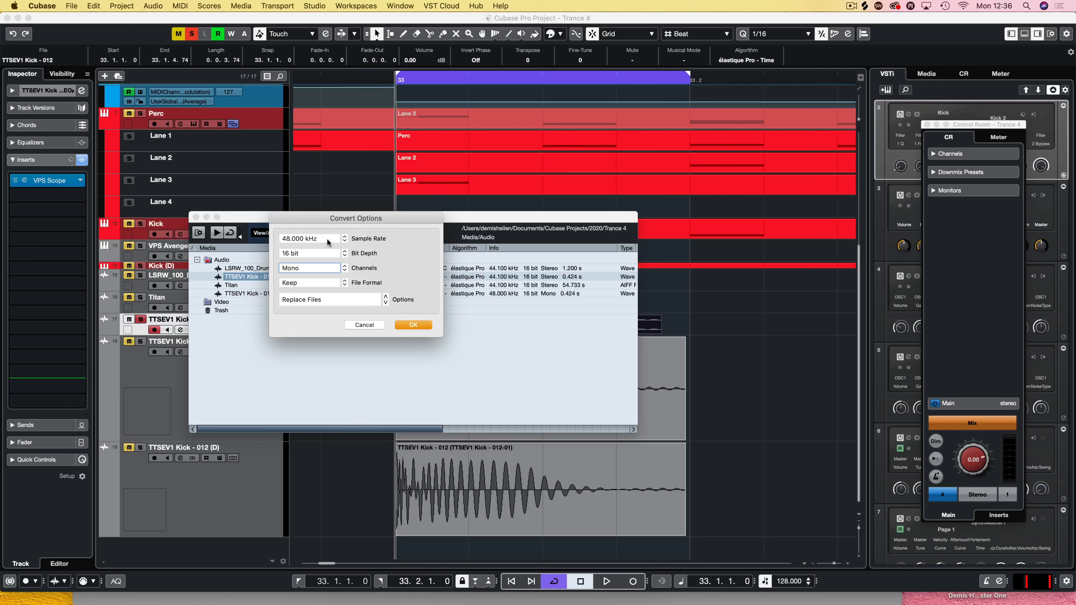
pyautogui.click(364, 325)
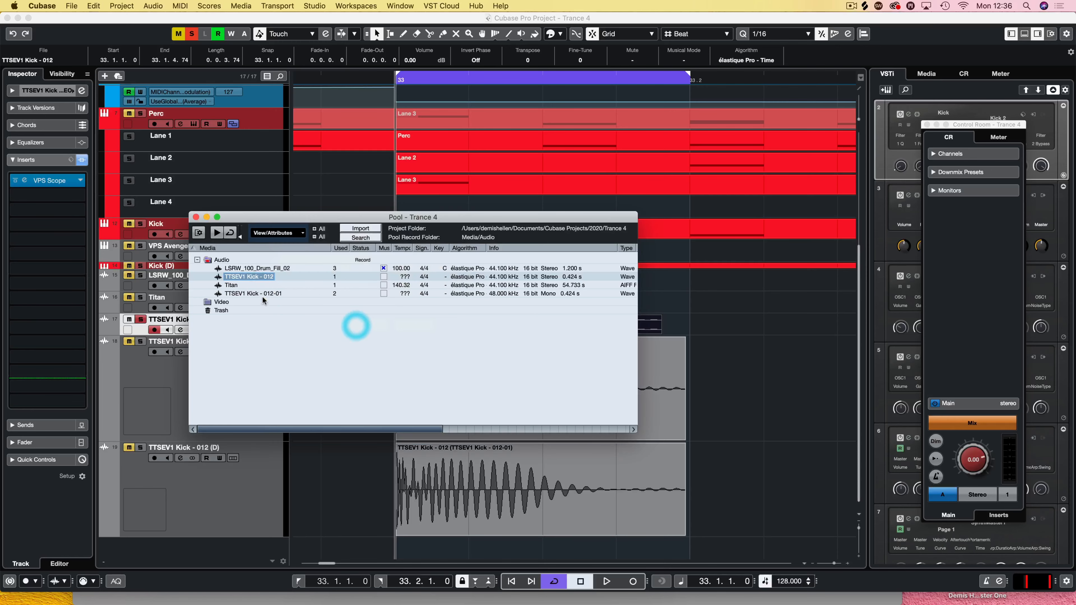
# - Check the TTSEV1 Kick - 012-01 file's format in the Pool, close the Pool and select both duplicated mono kick events
pyautogui.click(553, 293)
pyautogui.click(195, 217)
pyautogui.click(416, 398)
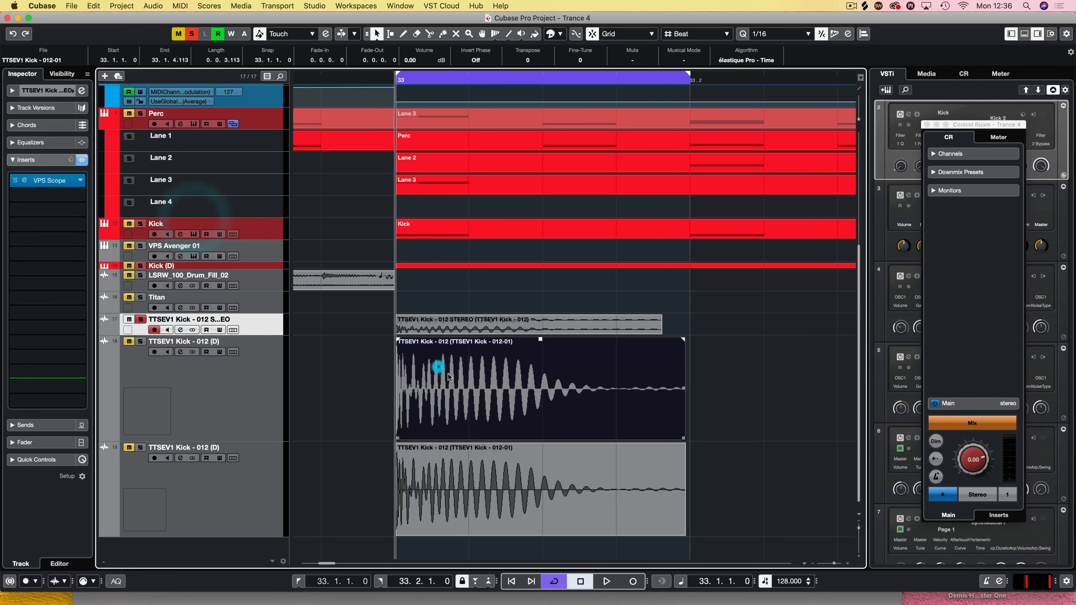
pyautogui.click(551, 514)
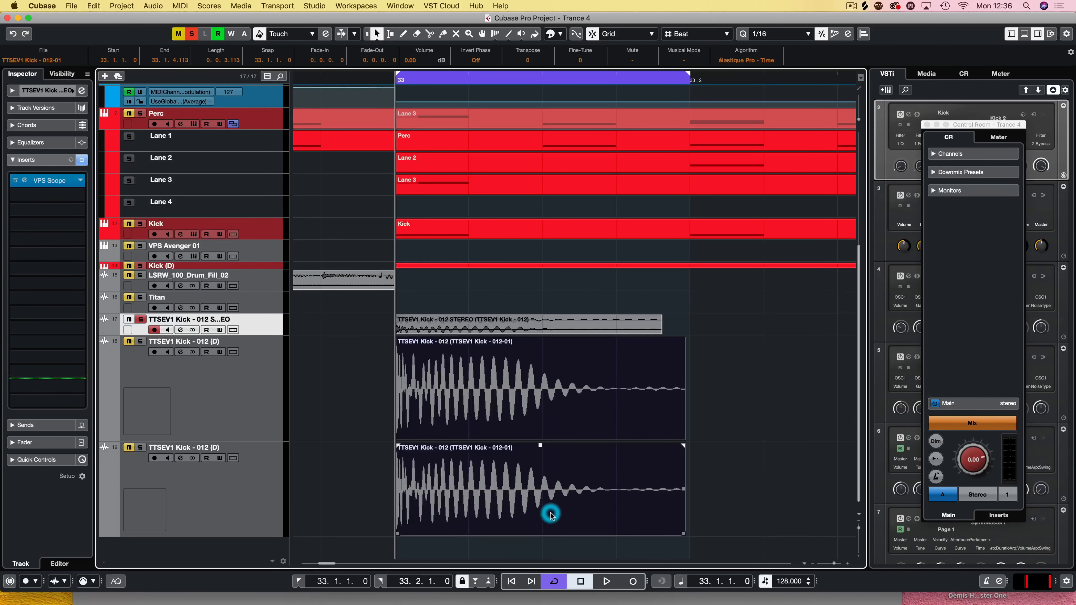
# - Audition the first mono kick duplicate on loop while alternating the Control Room downmix between stereo and mono, then stop playback in stereo
pyautogui.click(339, 374)
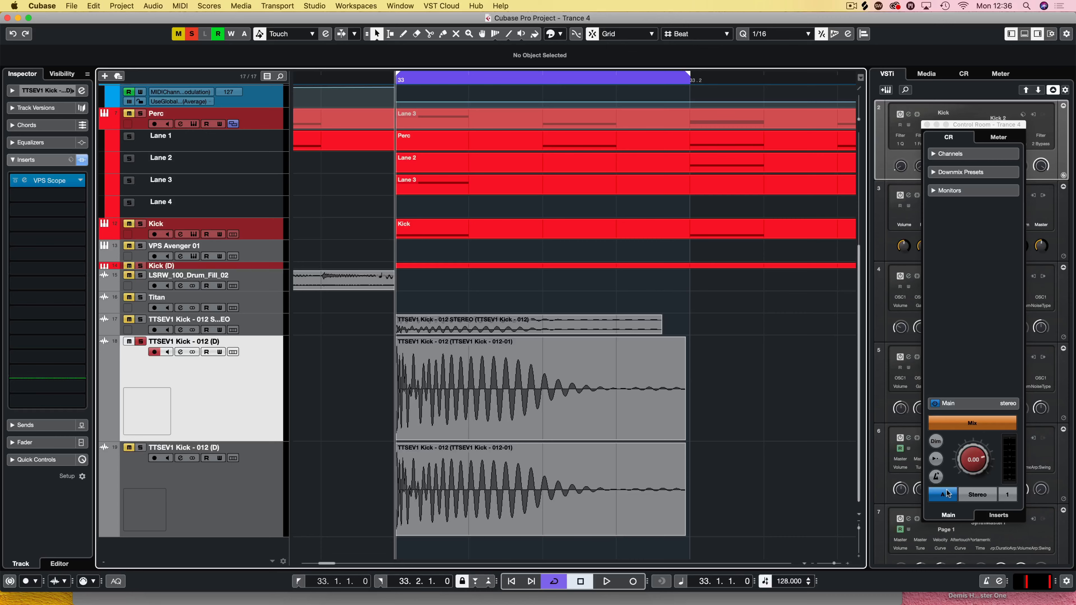
pyautogui.press('space')
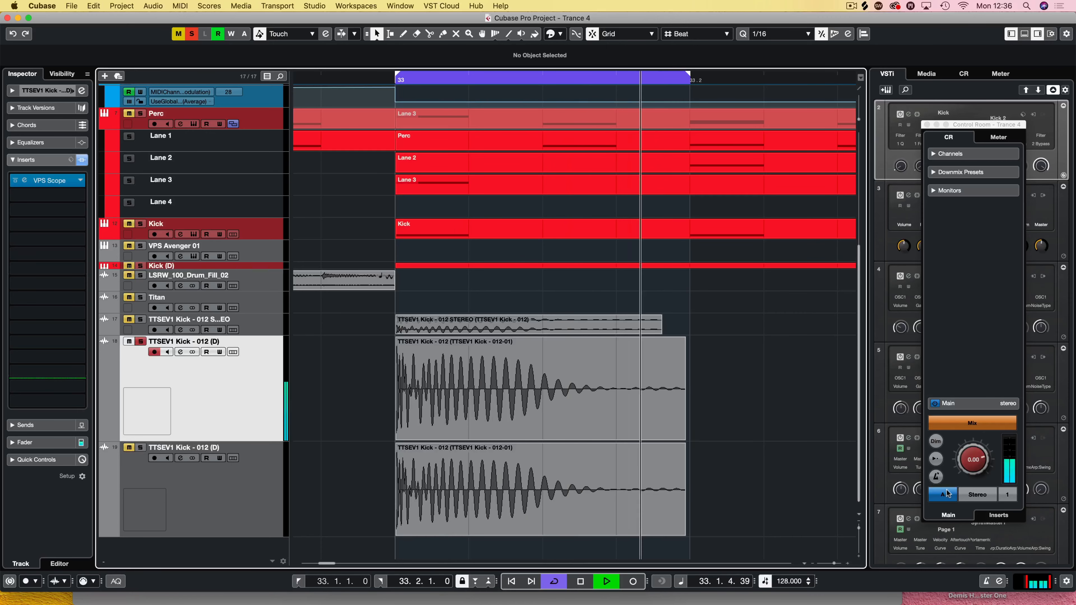
pyautogui.click(974, 495)
pyautogui.click(976, 496)
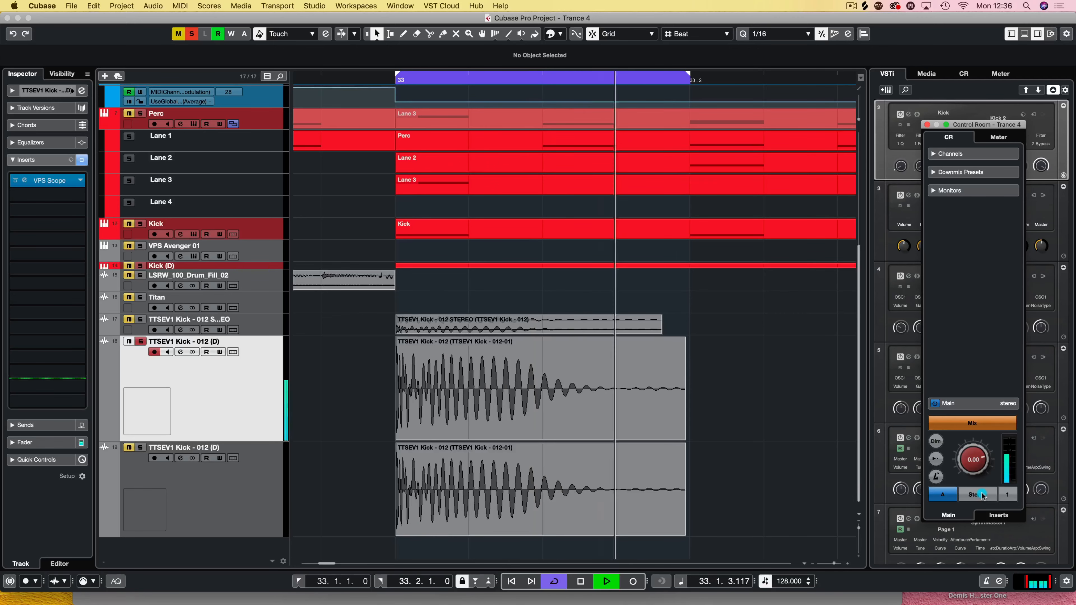
pyautogui.click(981, 495)
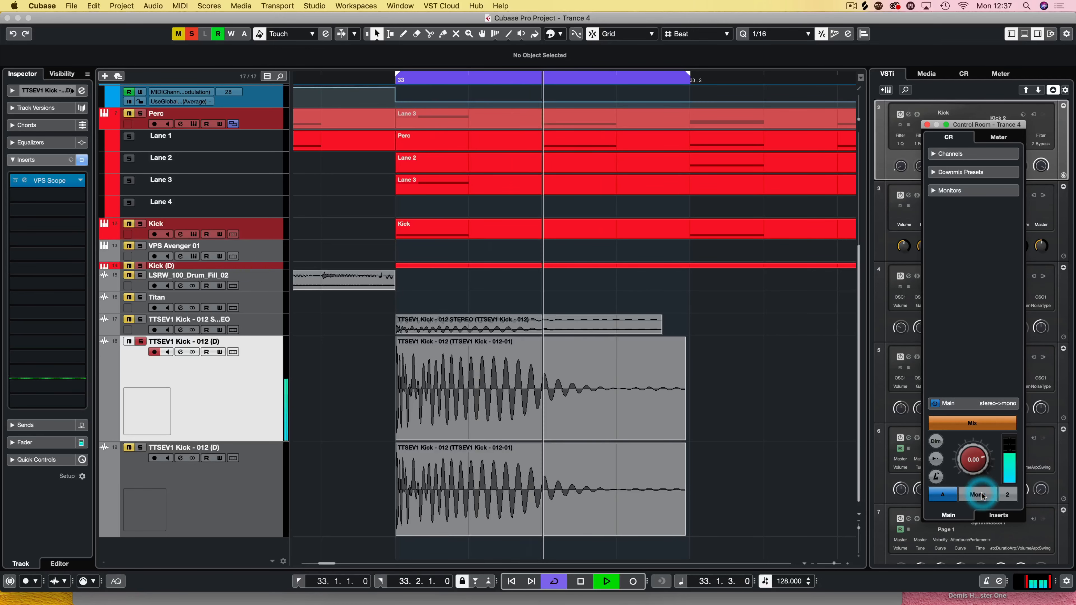
pyautogui.click(982, 495)
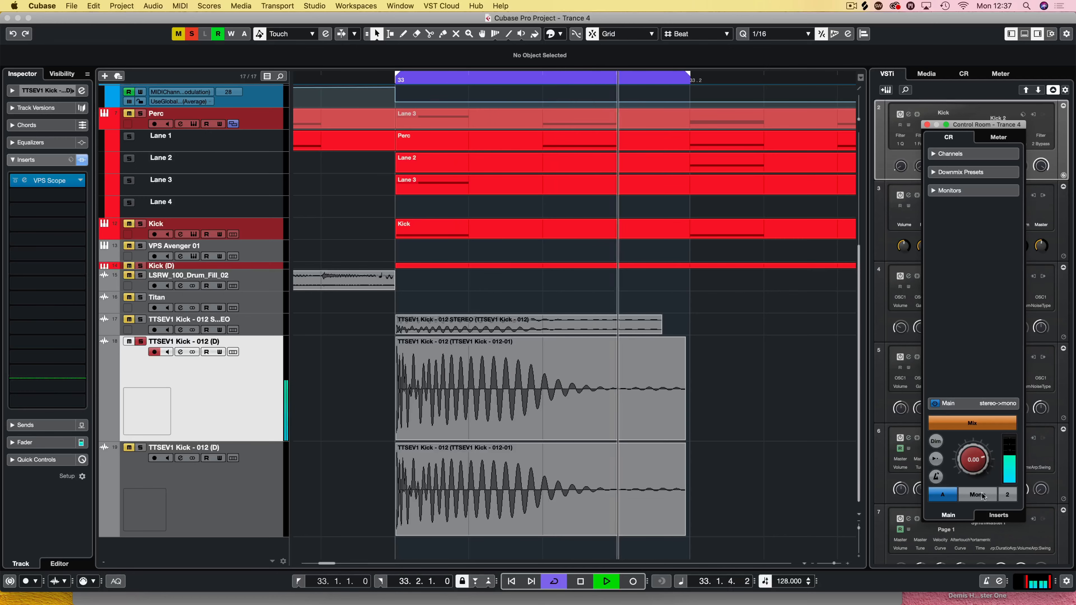
pyautogui.click(982, 496)
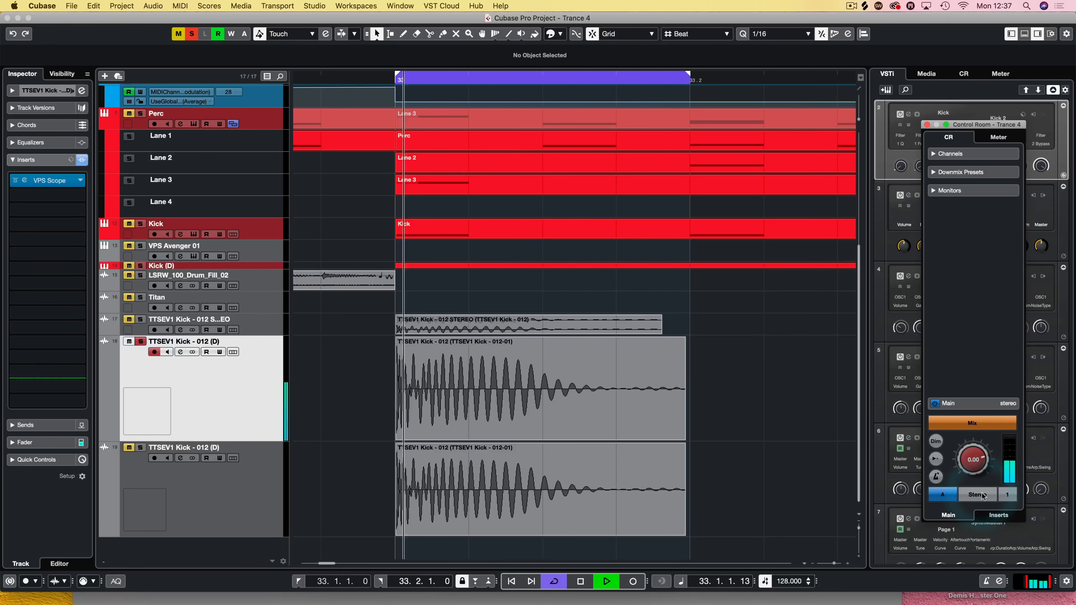
pyautogui.press('space')
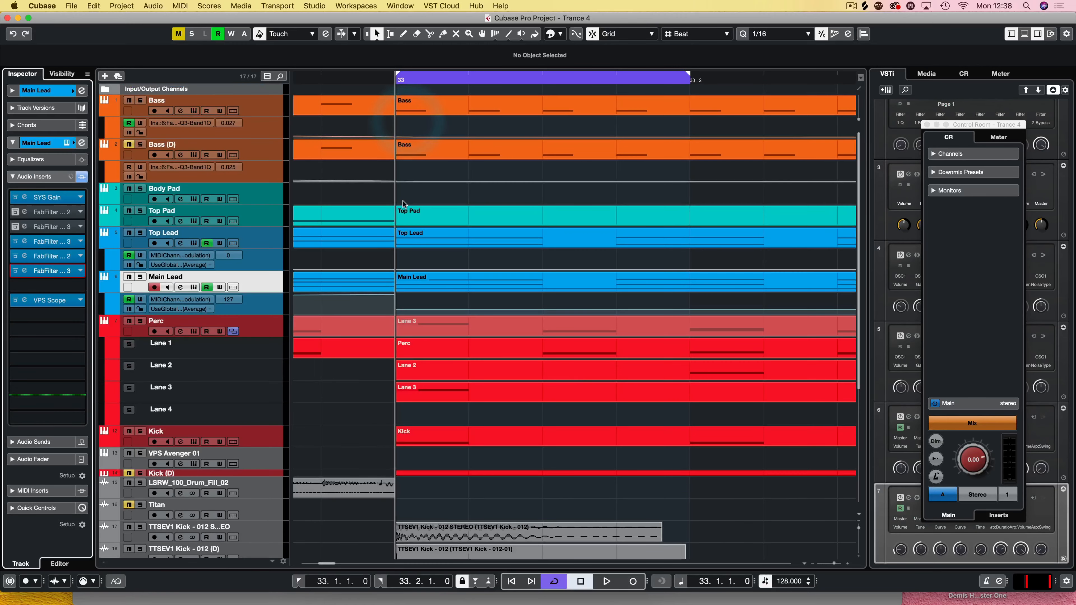
# - Open the Main Lead's VPS Scope in Stereofield view and its Pro-Q 3 insert side by side, with the Control Room in front
pyautogui.click(23, 301)
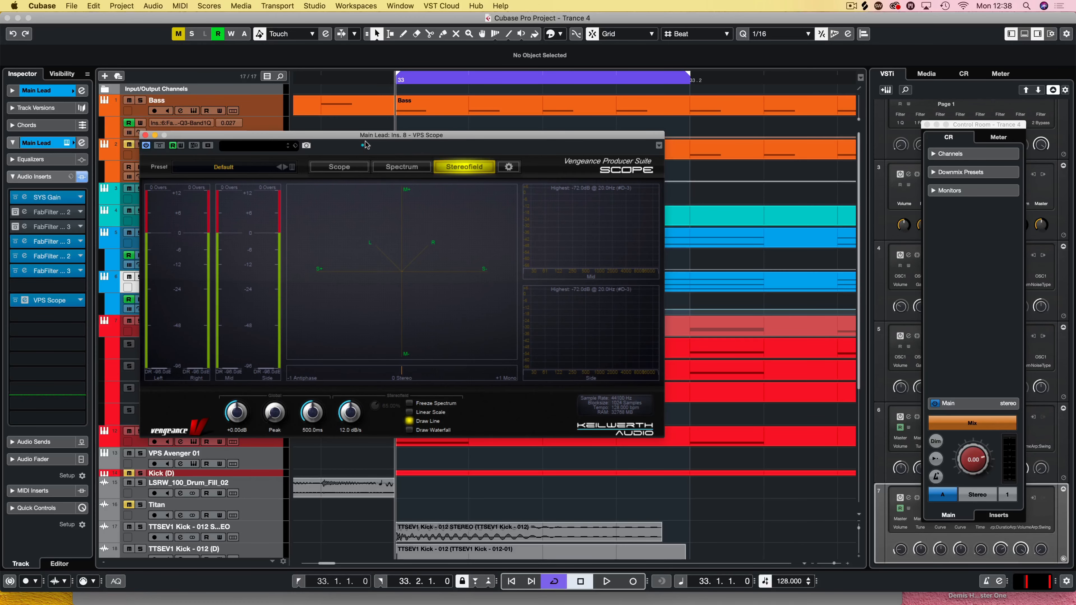
pyautogui.moveTo(366, 144); pyautogui.dragTo(266, 231)
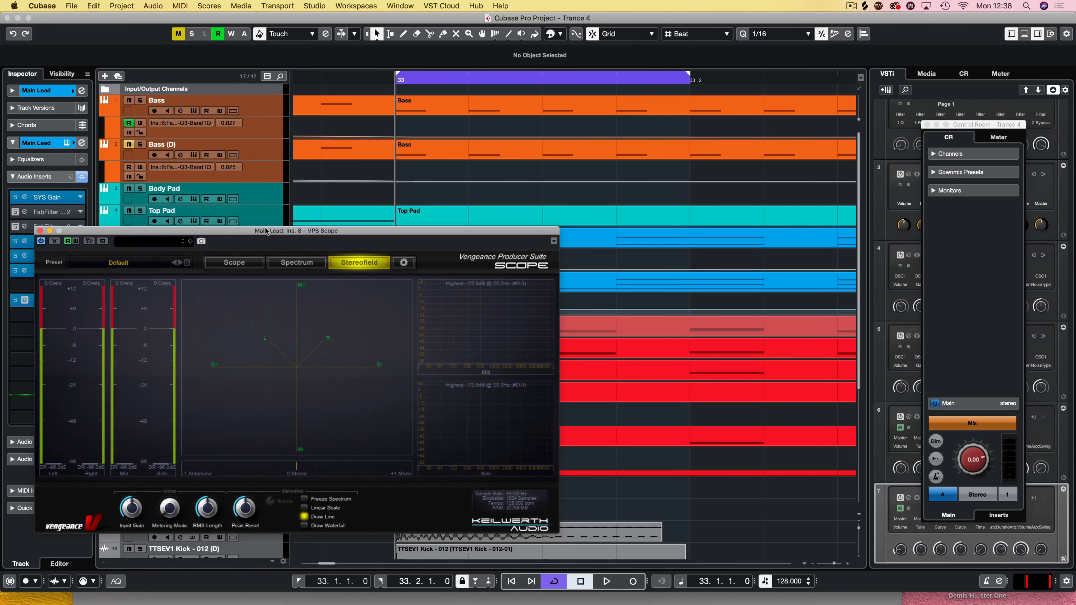
pyautogui.click(25, 270)
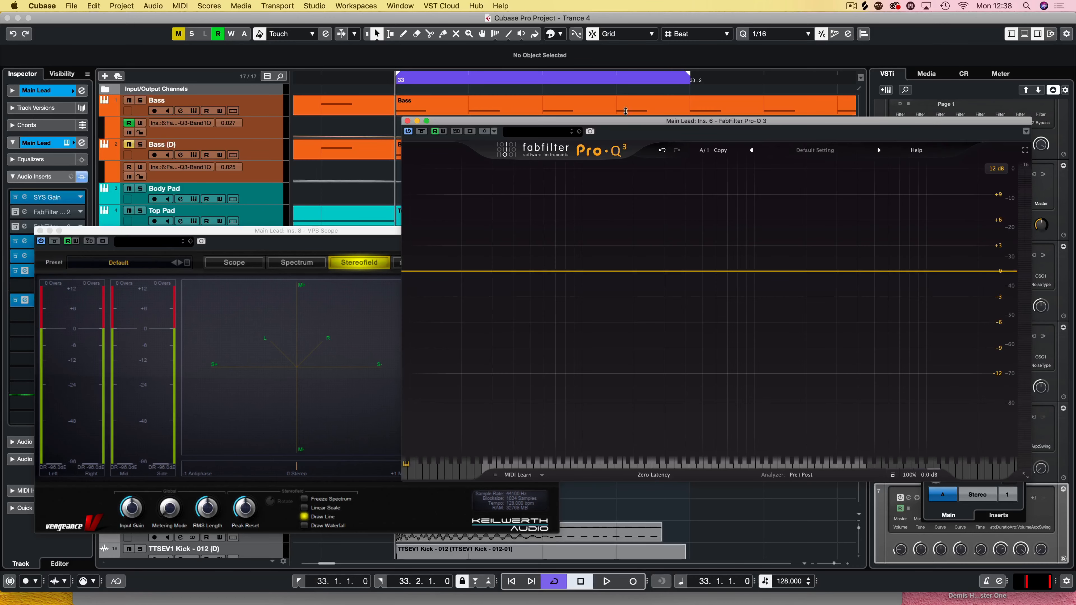
pyautogui.moveTo(623, 119); pyautogui.dragTo(659, 170)
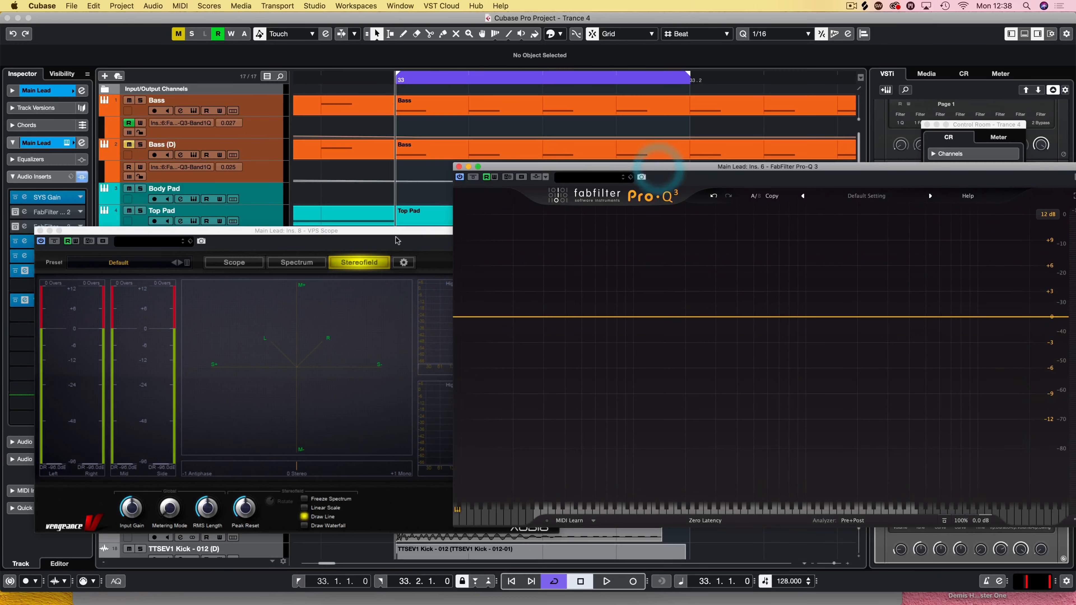
pyautogui.moveTo(400, 232); pyautogui.dragTo(386, 166)
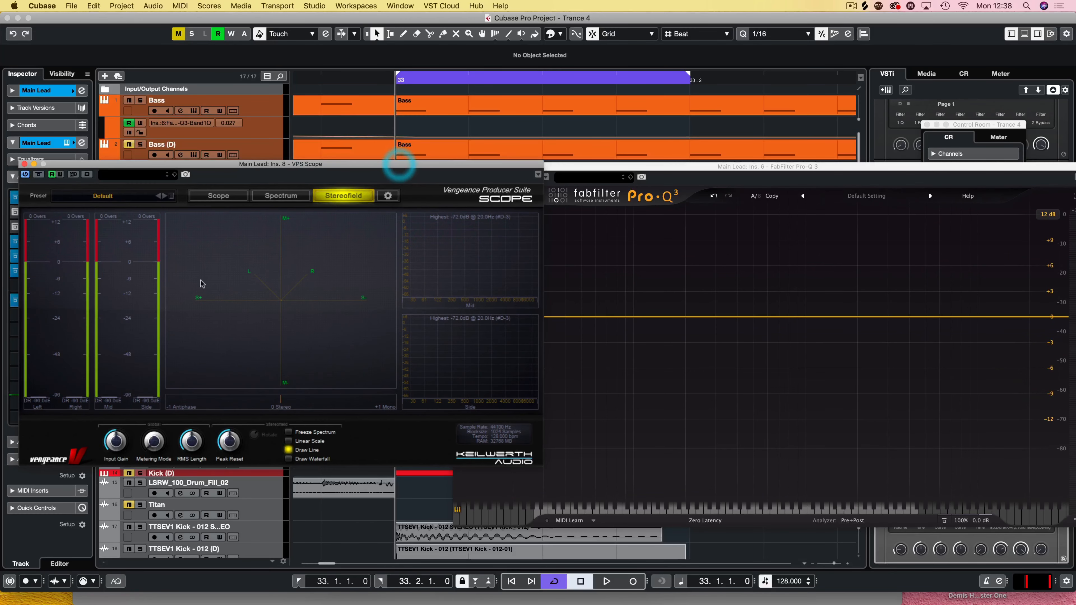
pyautogui.click(348, 196)
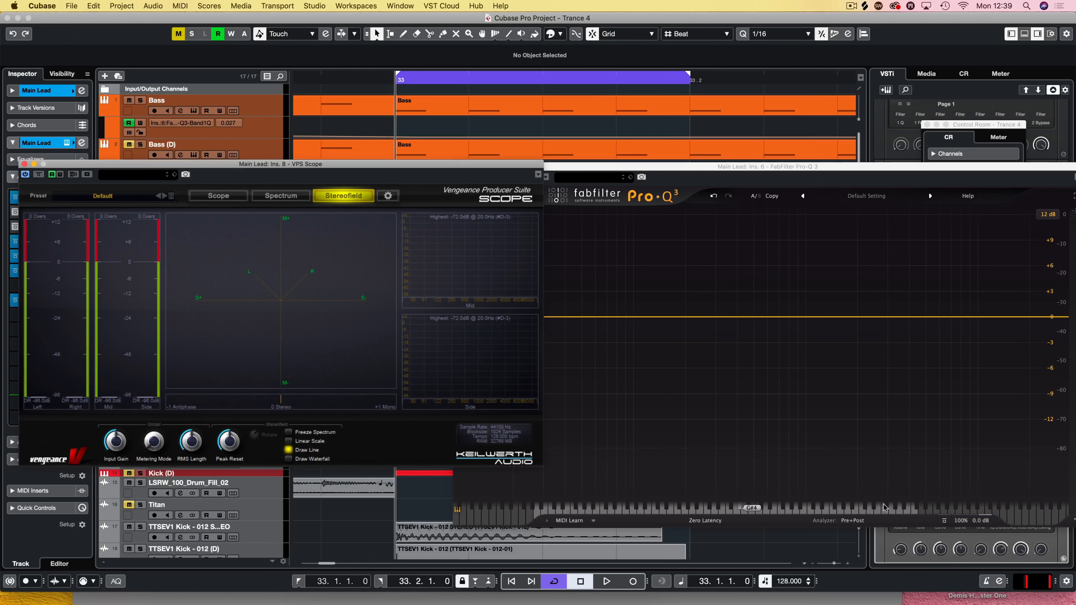
pyautogui.click(974, 125)
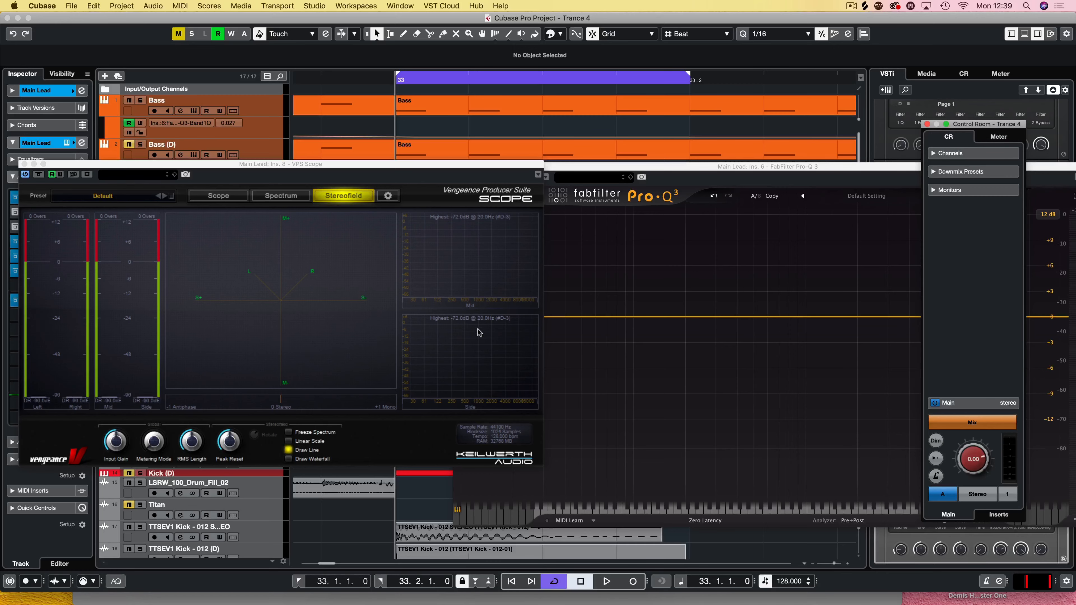
# - Solo the Main Lead track and loop playback over the Top Lead event's range, bars 33 to 41, keeping the Scope in view
pyautogui.moveTo(232, 173); pyautogui.dragTo(404, 305)
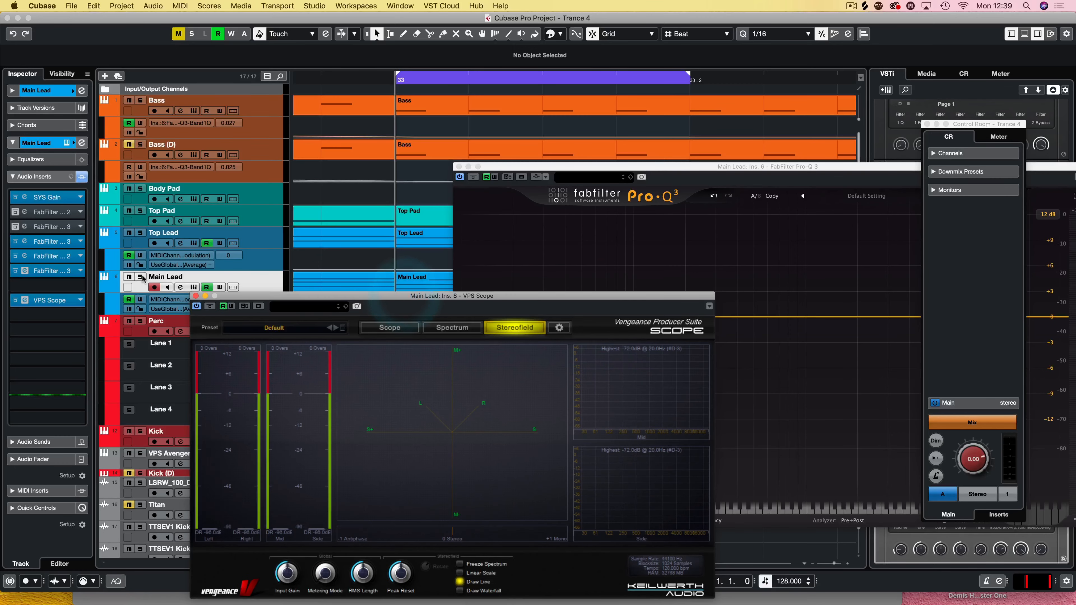
pyautogui.click(141, 276)
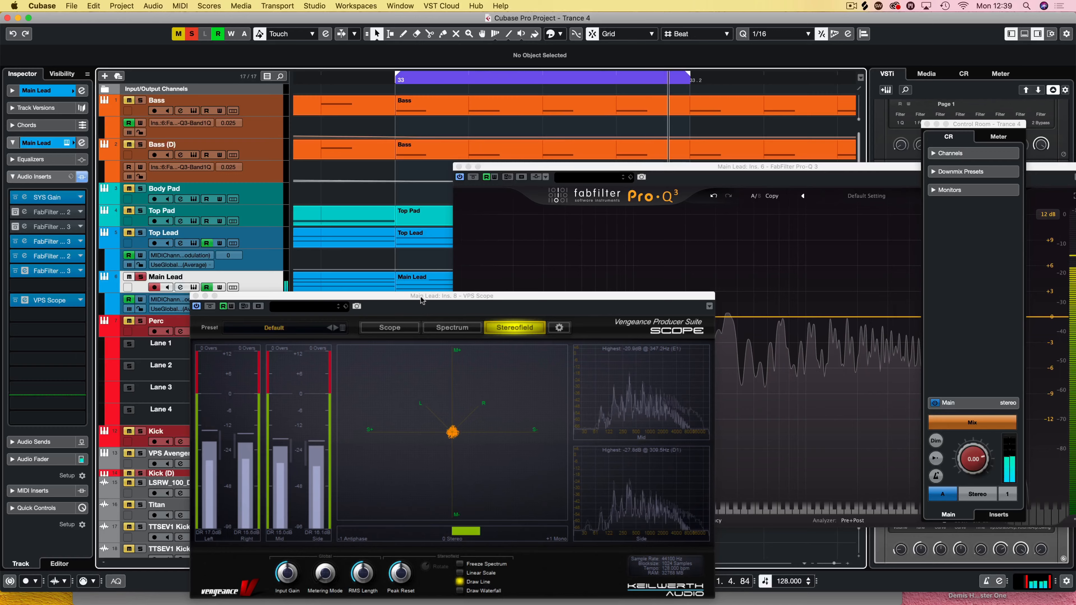
pyautogui.moveTo(415, 295); pyautogui.dragTo(280, 244)
pyautogui.click(419, 240)
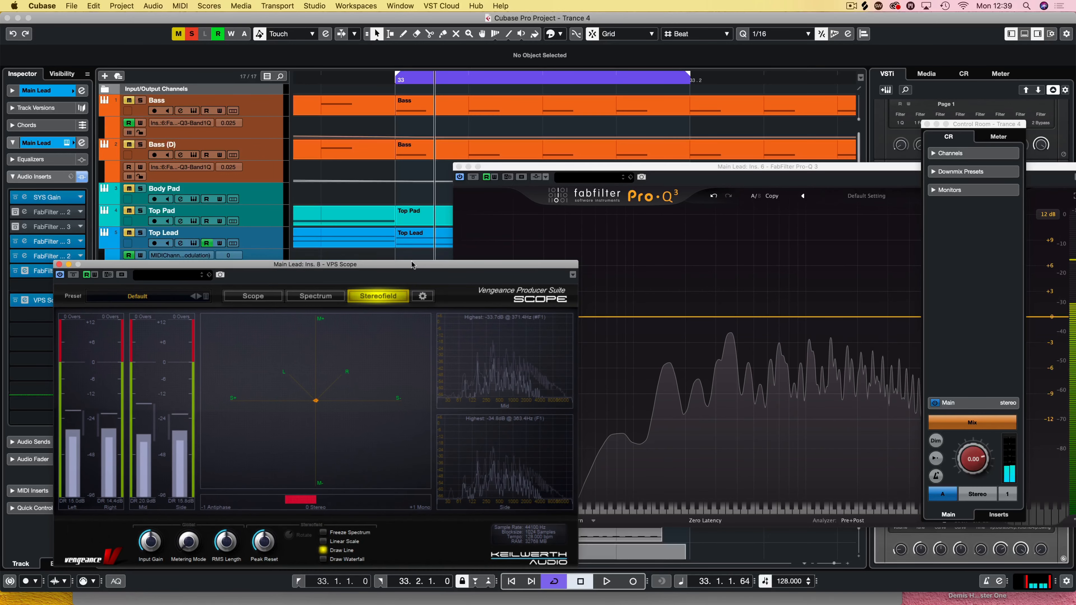
pyautogui.press('p')
pyautogui.press('space')
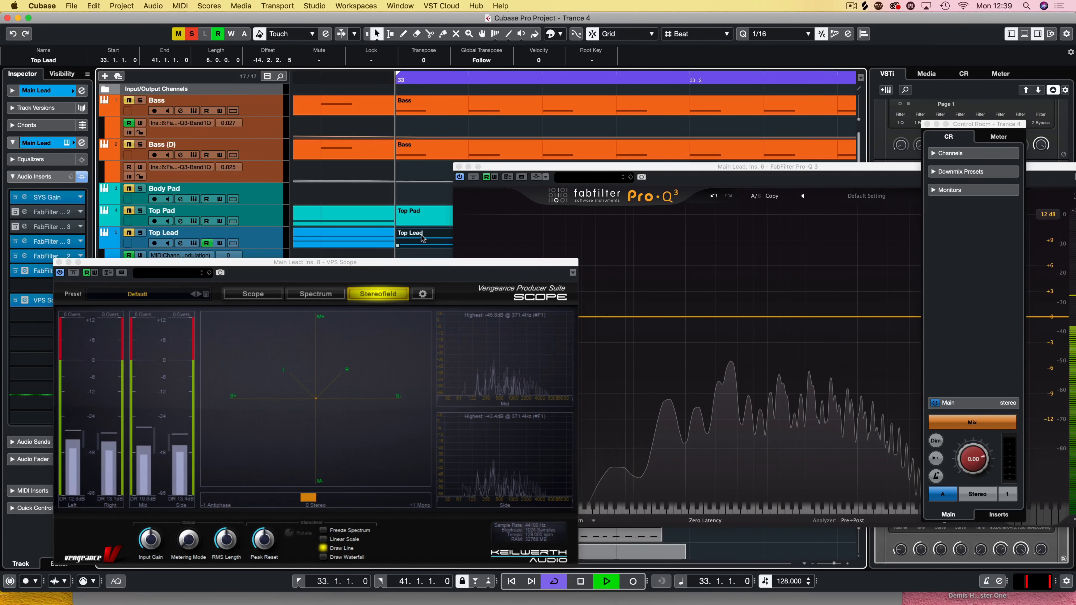
pyautogui.moveTo(391, 264); pyautogui.dragTo(383, 167)
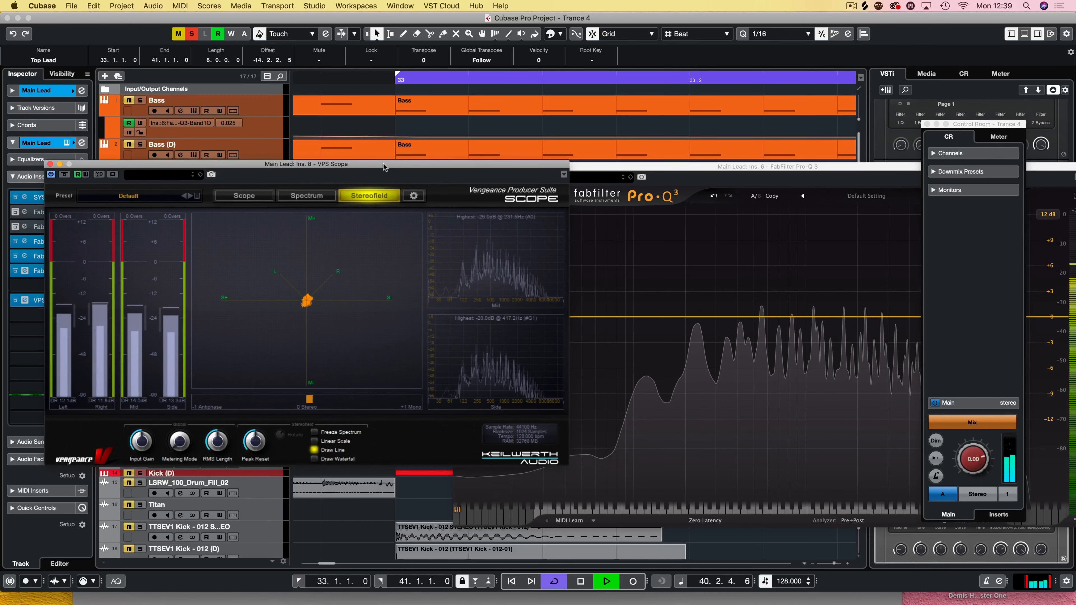
# - Compare the soloed Main Lead in mono and stereo through the Control Room downmix, then stop playback
pyautogui.click(978, 494)
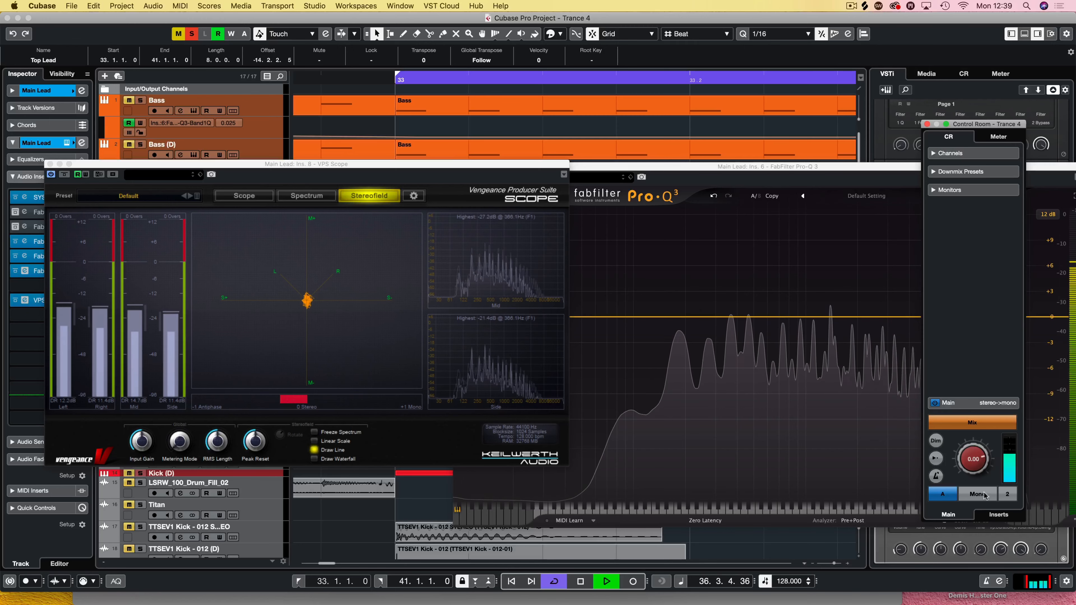
pyautogui.click(981, 495)
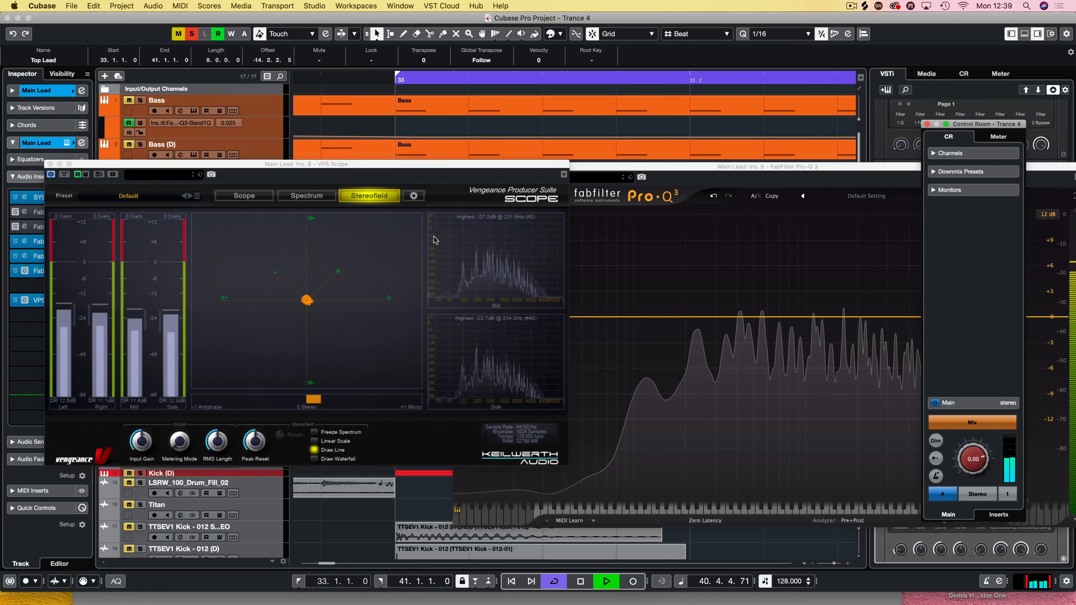
pyautogui.press('space')
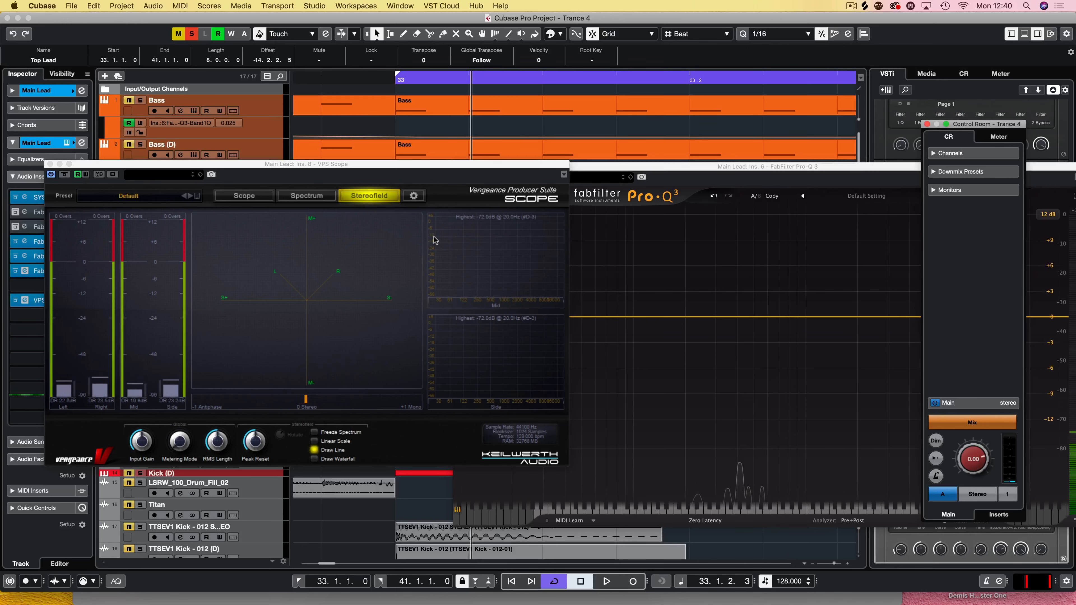
# - Add a low-cut band at 10 Hz in the Main Lead's Pro-Q 3 and briefly play the lead
pyautogui.click(697, 167)
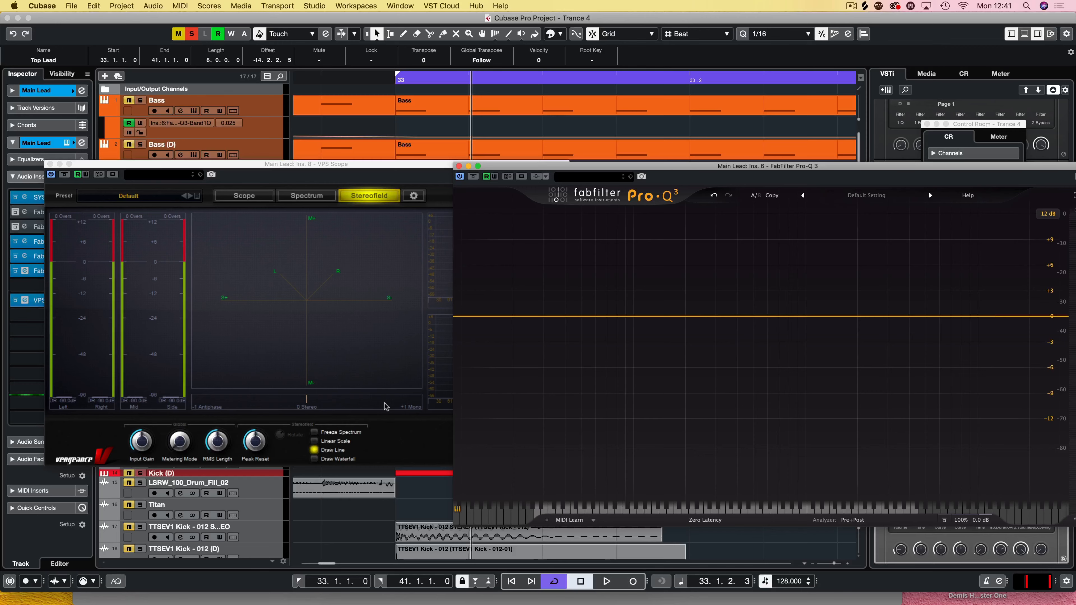
pyautogui.click(462, 317)
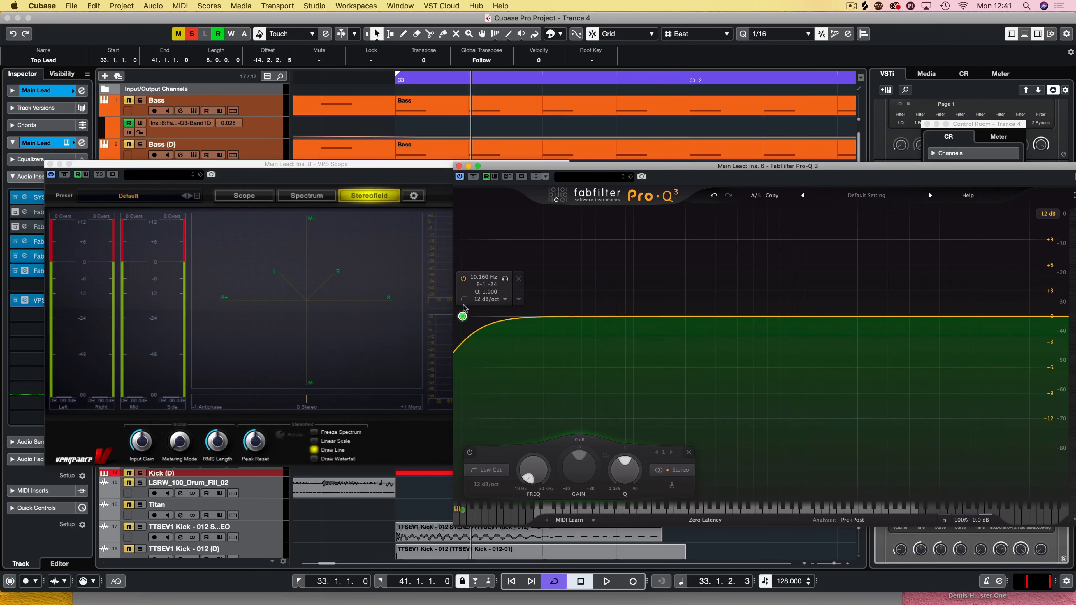
pyautogui.press('space')
pyautogui.moveTo(464, 321)
pyautogui.mouseDown()
pyautogui.moveTo(995, 321)
pyautogui.moveTo(445, 318)
pyautogui.mouseUp()
pyautogui.press('space')
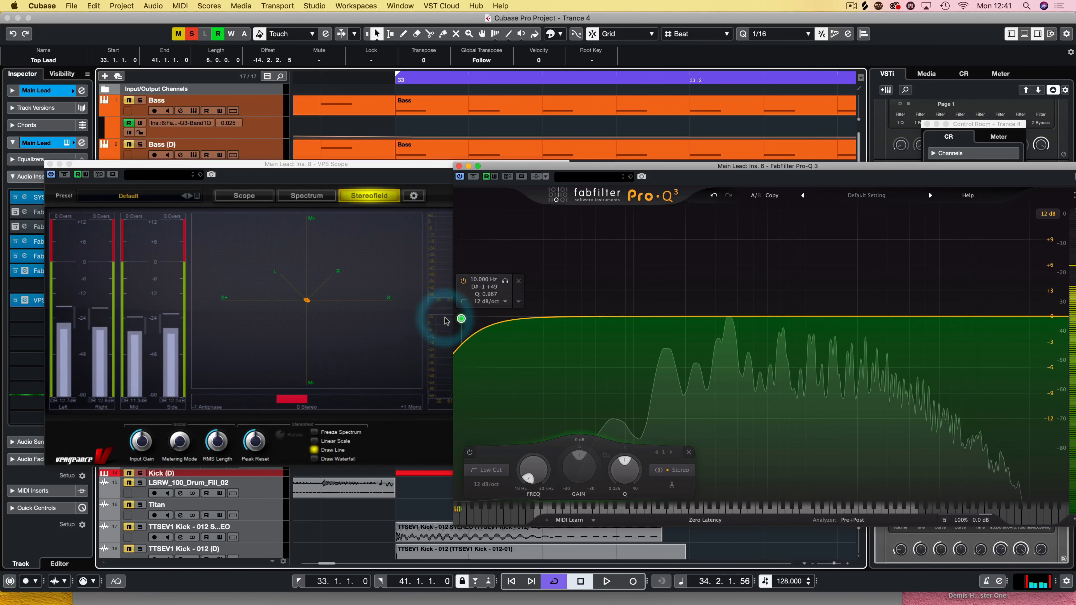
# - Set the low-cut band's stereo placement to Side
pyautogui.click(518, 302)
pyautogui.moveTo(559, 344)
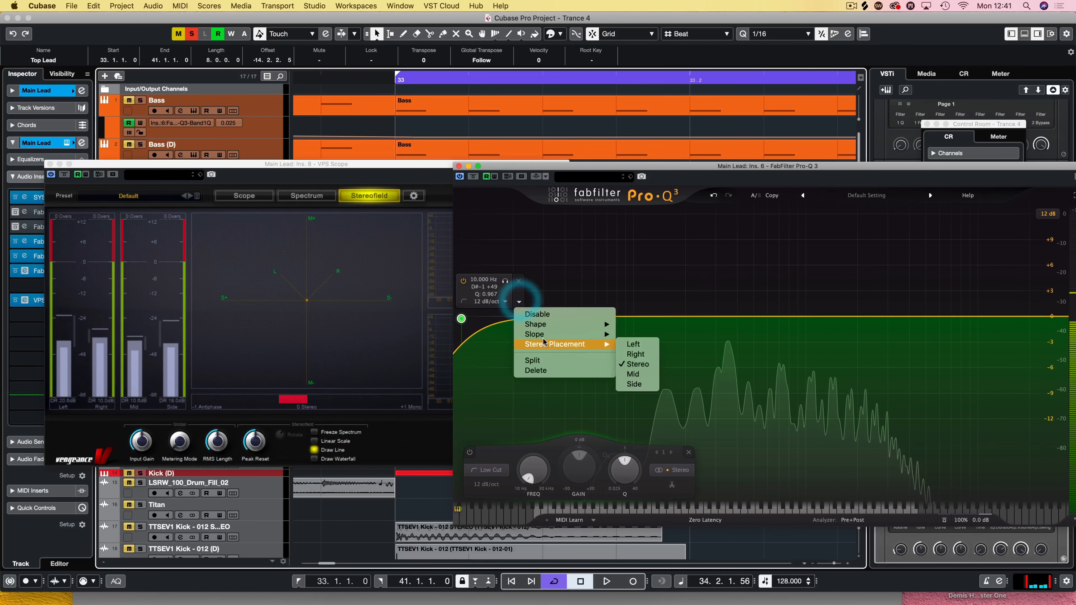
pyautogui.click(681, 480)
pyautogui.click(682, 470)
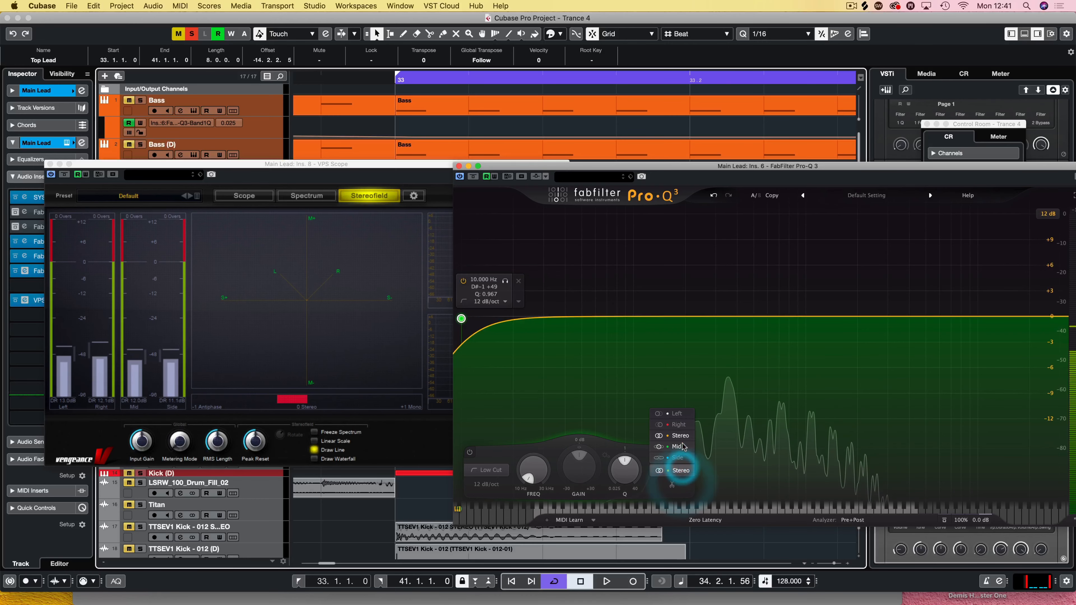
pyautogui.click(678, 458)
# - Set the side low-cut's slope to Brickwall and place its cutoff at about 10.5 Hz
pyautogui.moveTo(490, 308)
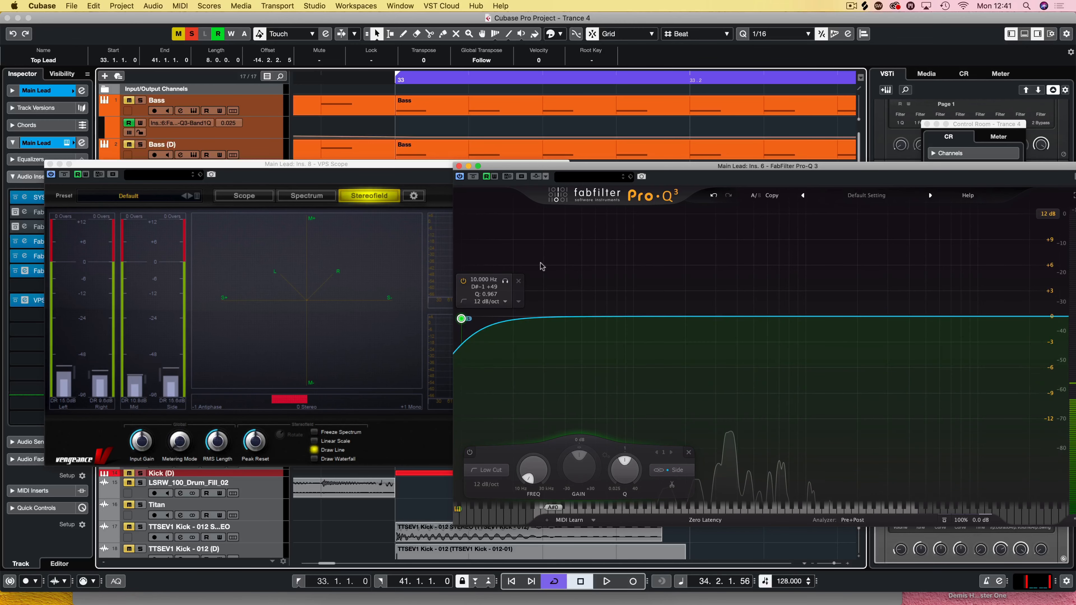
pyautogui.moveTo(461, 319)
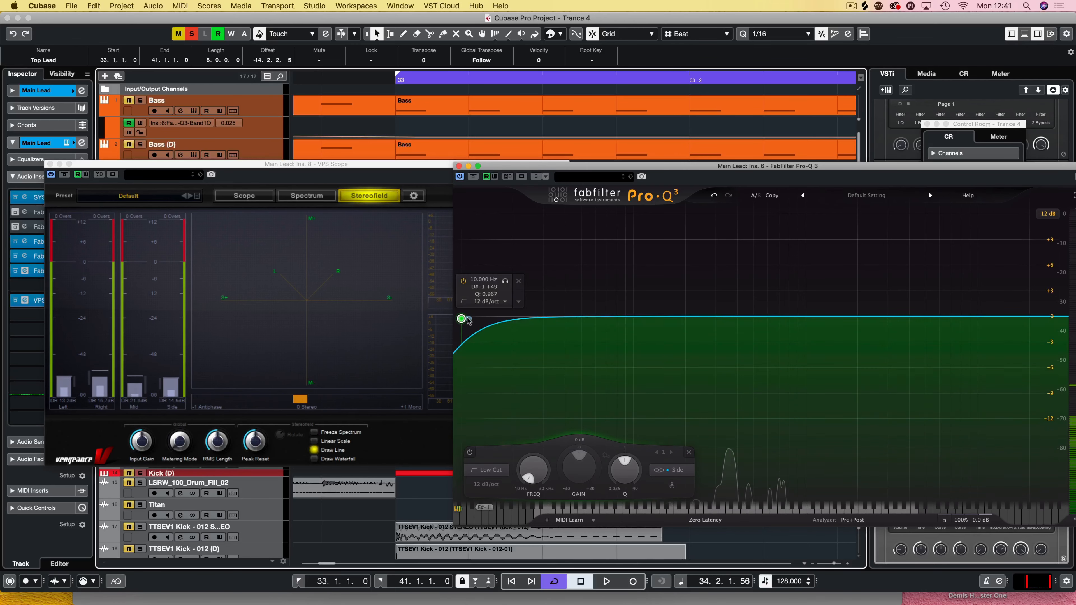
pyautogui.moveTo(462, 319); pyautogui.dragTo(542, 317)
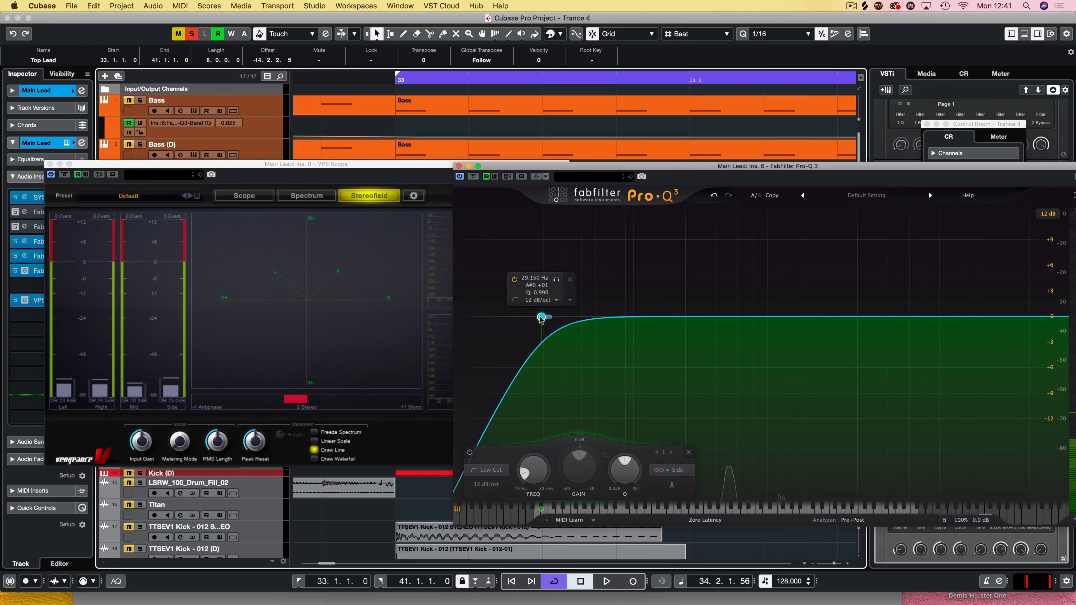
pyautogui.click(546, 300)
pyautogui.click(548, 402)
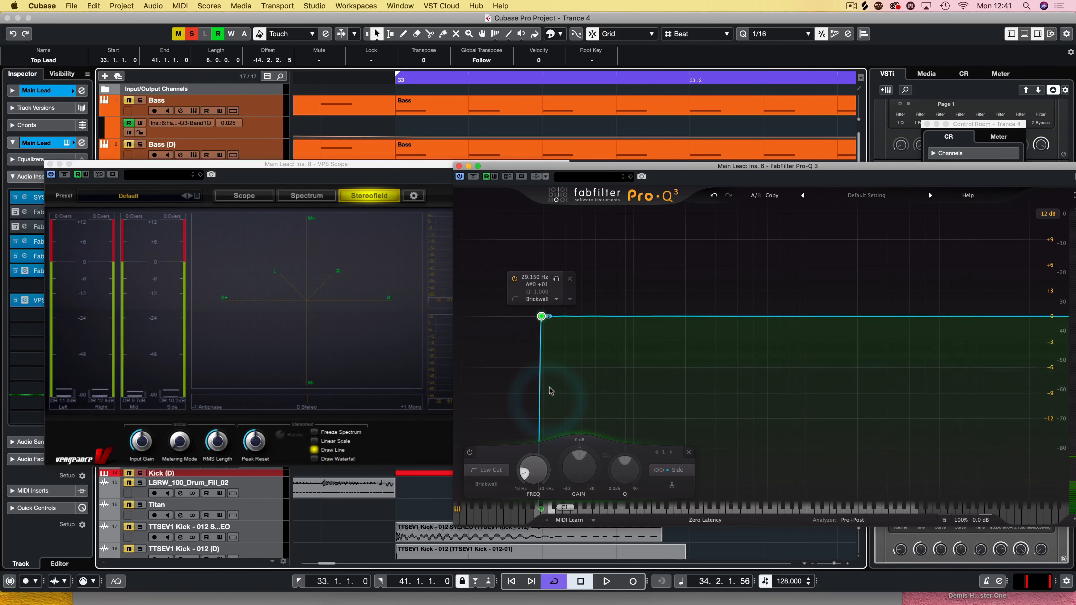
pyautogui.moveTo(540, 305)
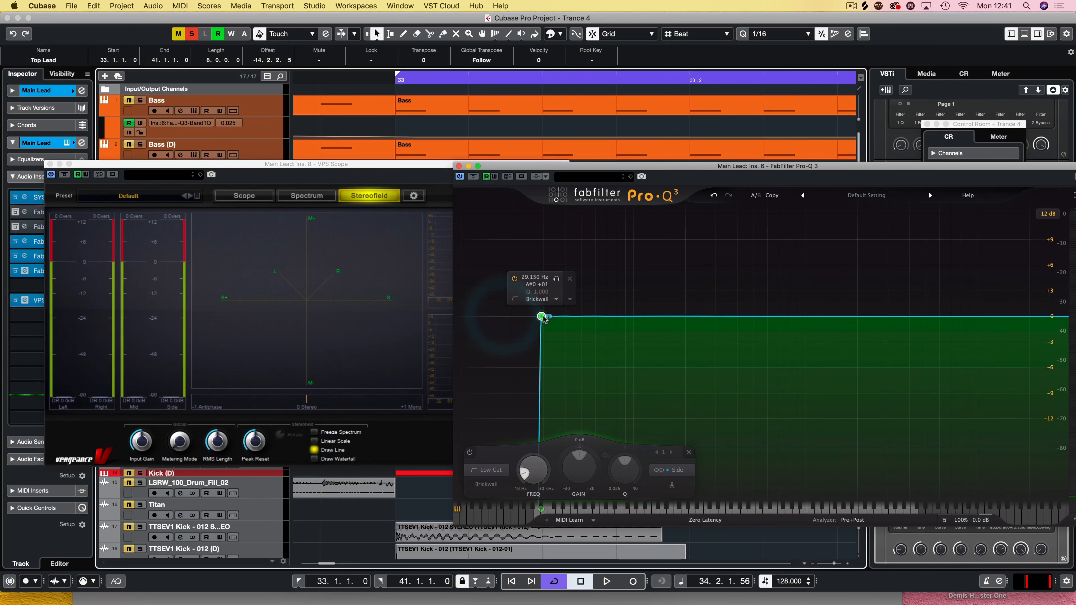
pyautogui.moveTo(541, 315); pyautogui.dragTo(465, 317)
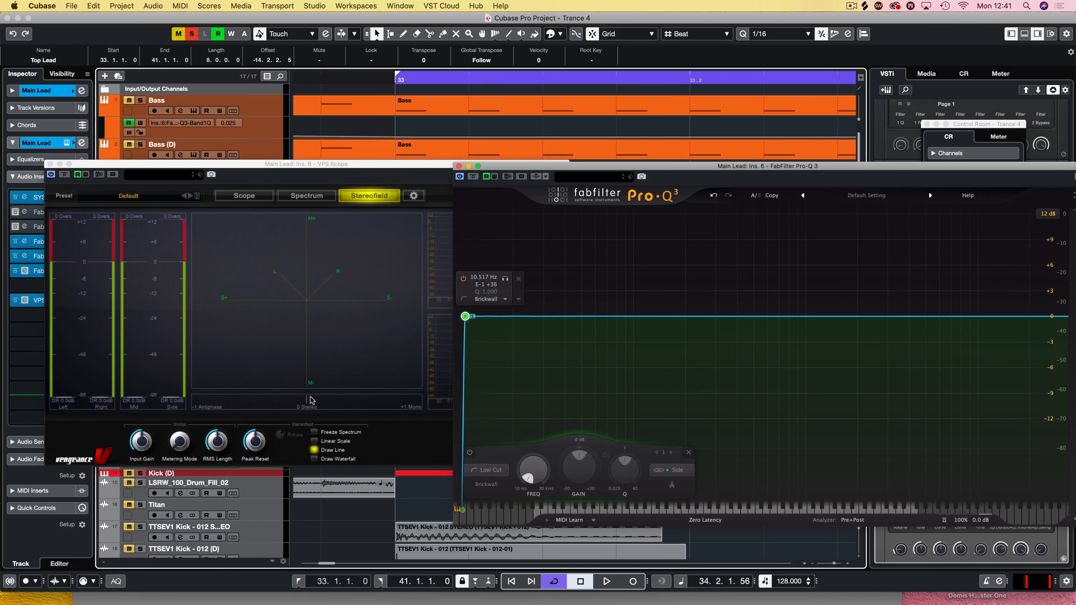
# - Play the Main Lead and raise the side low-cut's cutoff to about 560 Hz
pyautogui.moveTo(467, 317)
pyautogui.press('space')
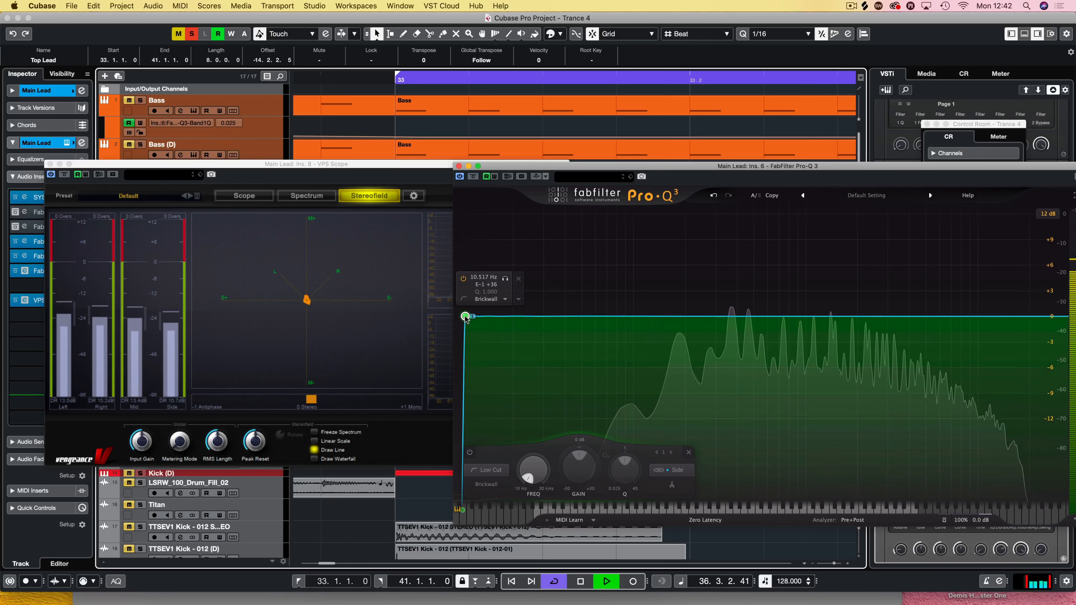
pyautogui.moveTo(466, 318); pyautogui.dragTo(764, 320)
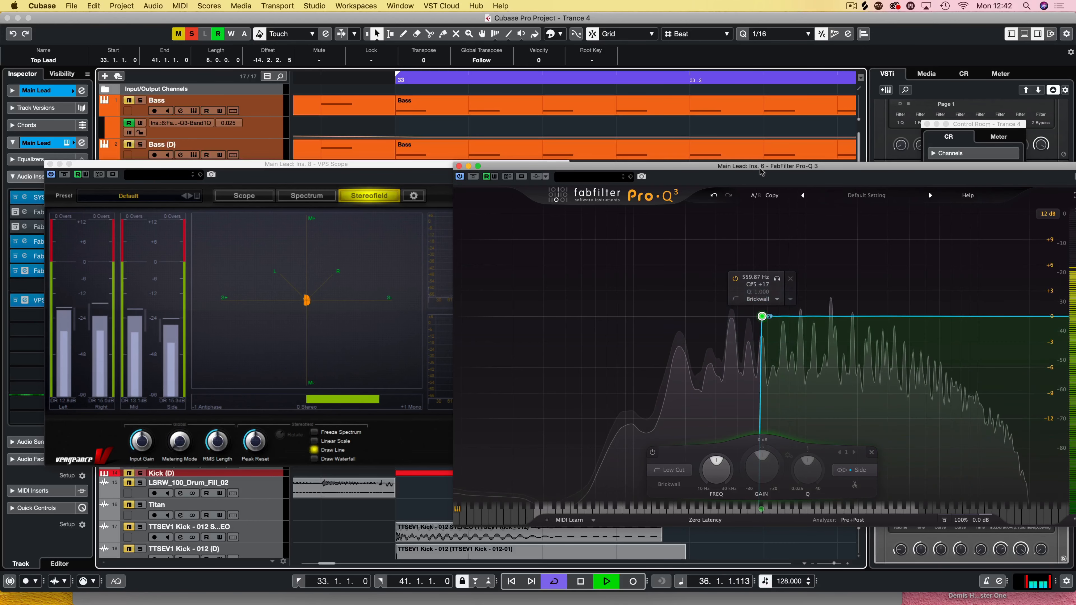
# - Raise the side low-cut's cutoff to 30000 Hz while the Main Lead plays
pyautogui.moveTo(761, 168); pyautogui.dragTo(741, 167)
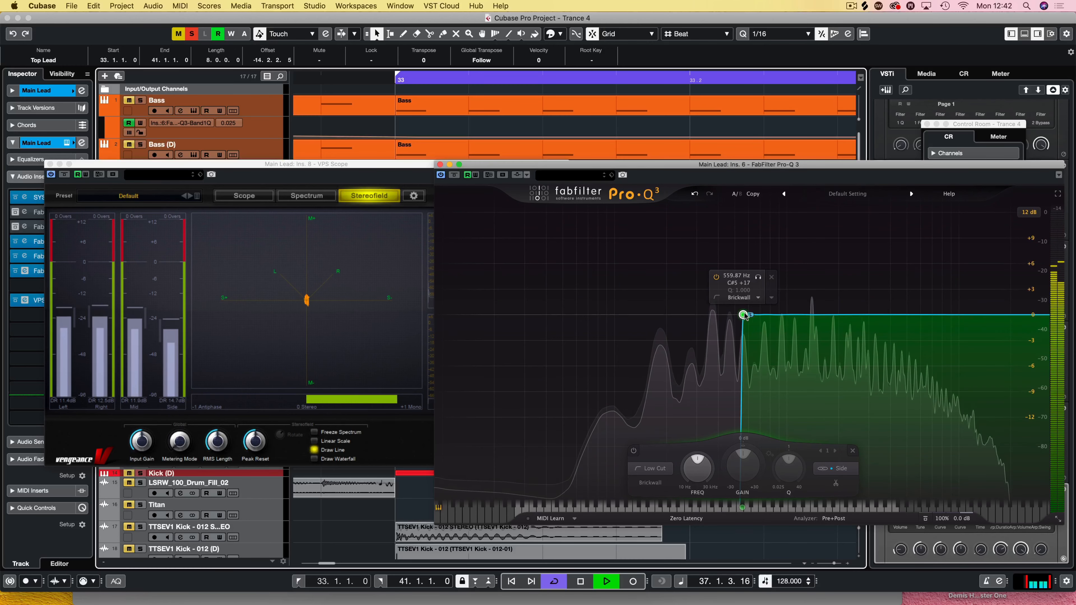
pyautogui.moveTo(745, 316); pyautogui.dragTo(1043, 319)
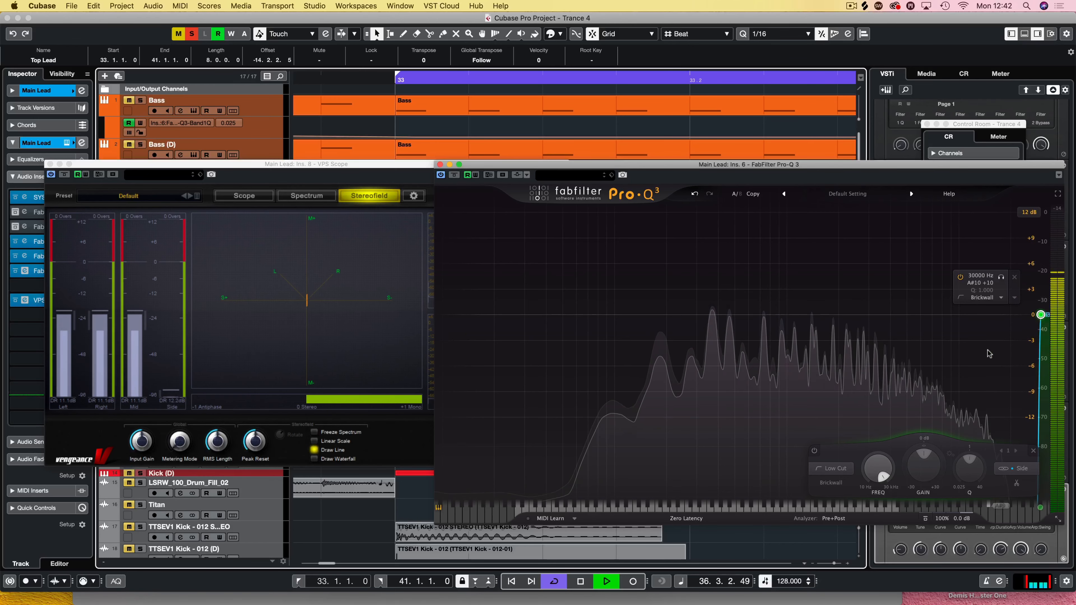
# - Compare the playing lead in mono and stereo by switching the Control Room downmix back and forth, finishing in stereo, and stop playback
pyautogui.moveTo(972, 165); pyautogui.dragTo(841, 132)
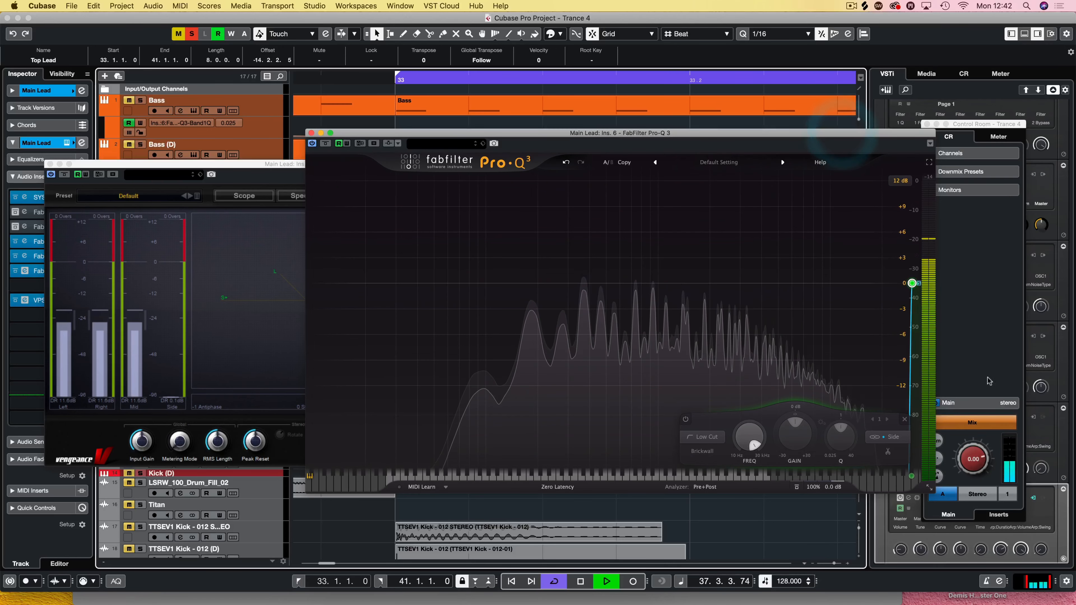
pyautogui.click(971, 496)
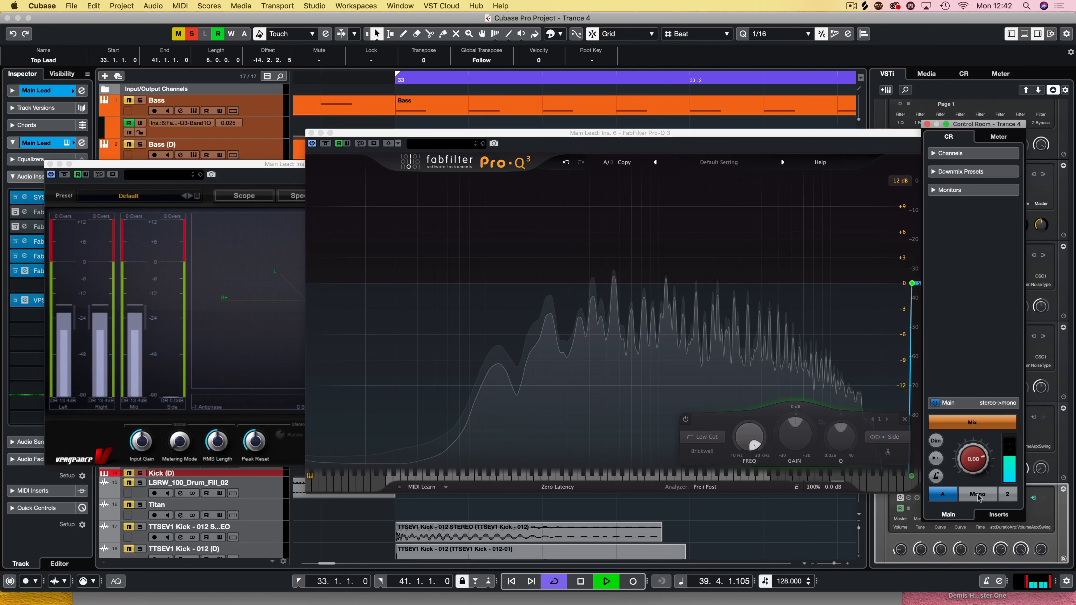
pyautogui.click(978, 495)
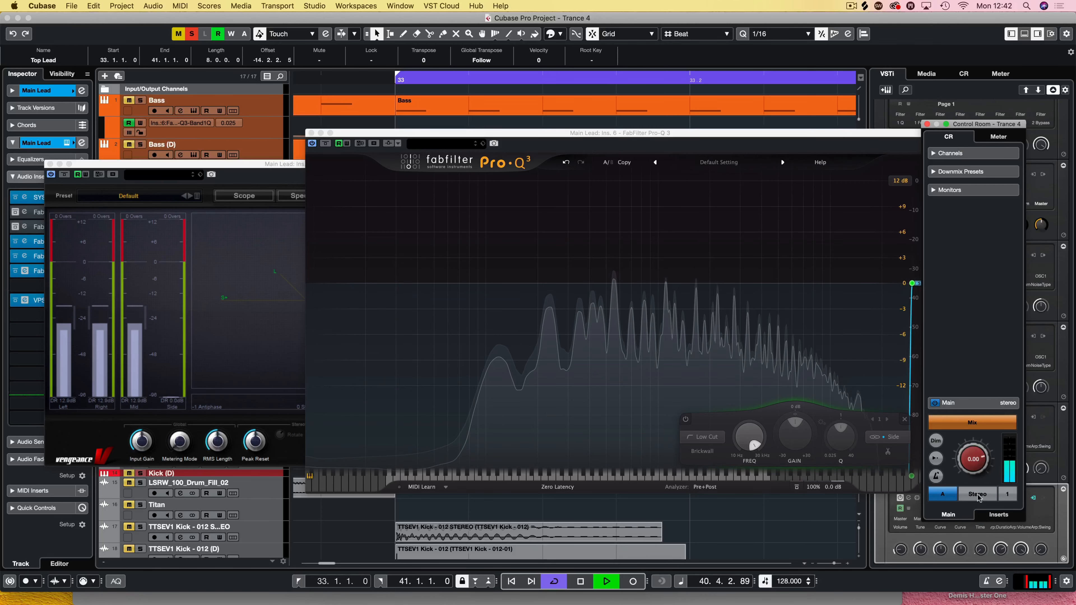
pyautogui.click(979, 492)
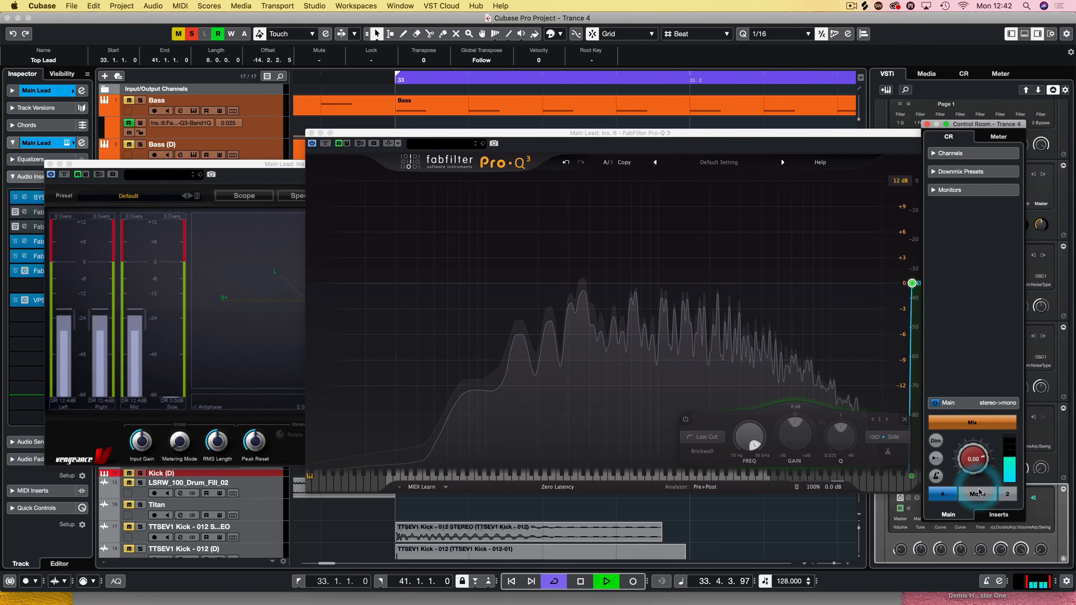
pyautogui.click(979, 495)
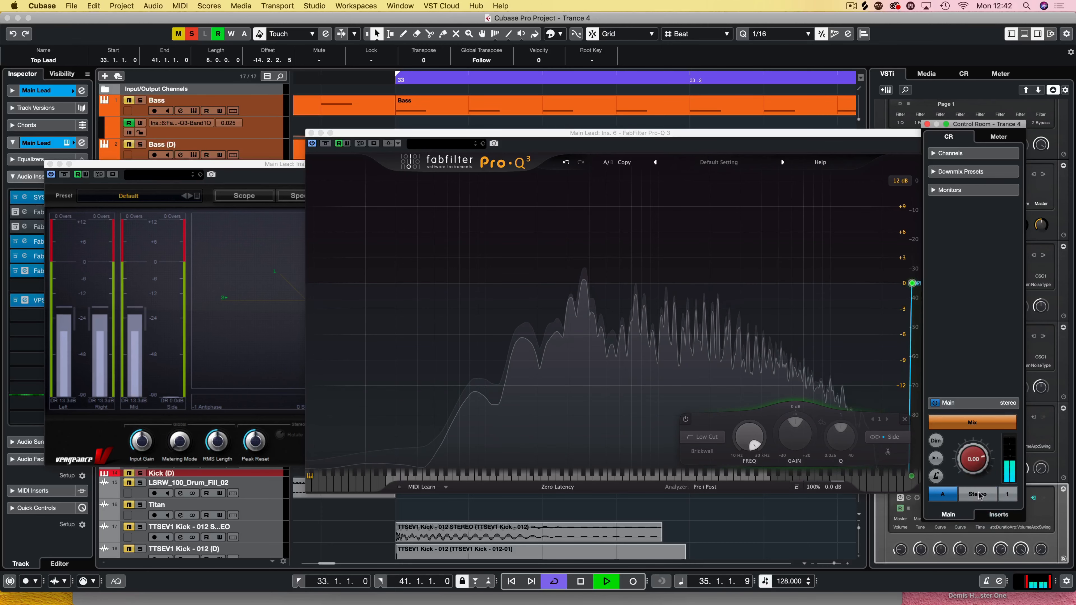
pyautogui.click(979, 494)
pyautogui.click(979, 494)
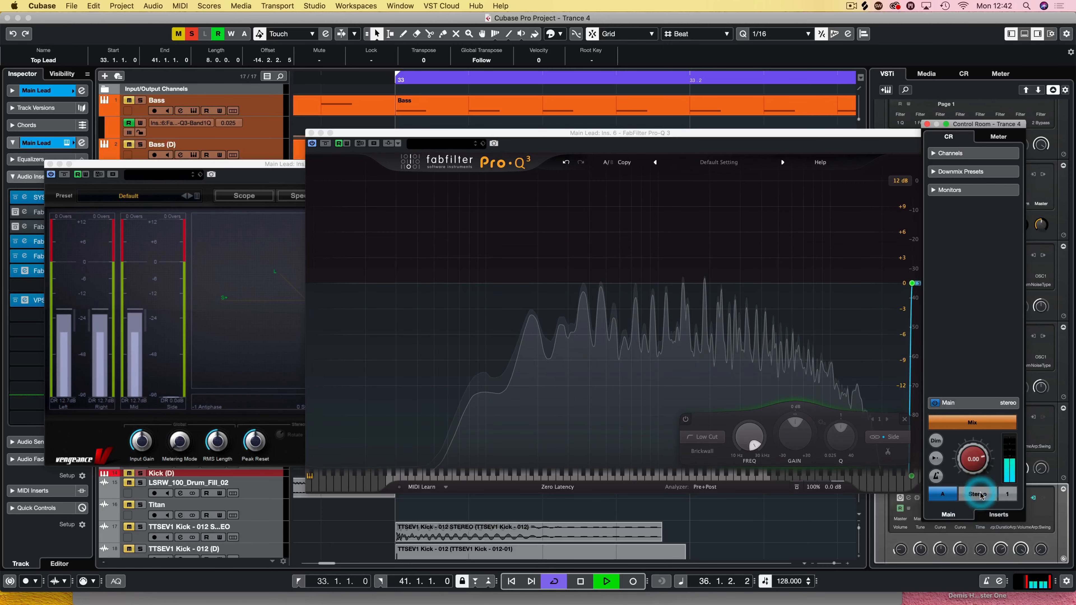
pyautogui.press('space')
# - Lower the side low-cut's cutoff to about 120 Hz and arrange the VPS Scope and Pro-Q 3 windows side by side
pyautogui.moveTo(912, 283); pyautogui.dragTo(497, 279)
pyautogui.click(276, 164)
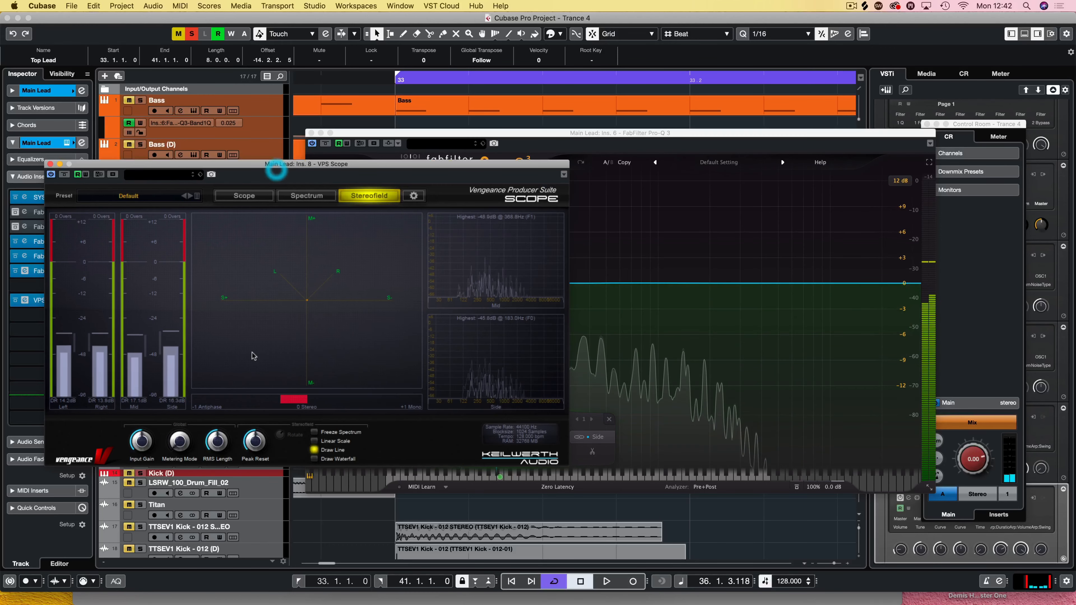
pyautogui.moveTo(335, 164); pyautogui.dragTo(293, 159)
pyautogui.moveTo(517, 133); pyautogui.dragTo(633, 126)
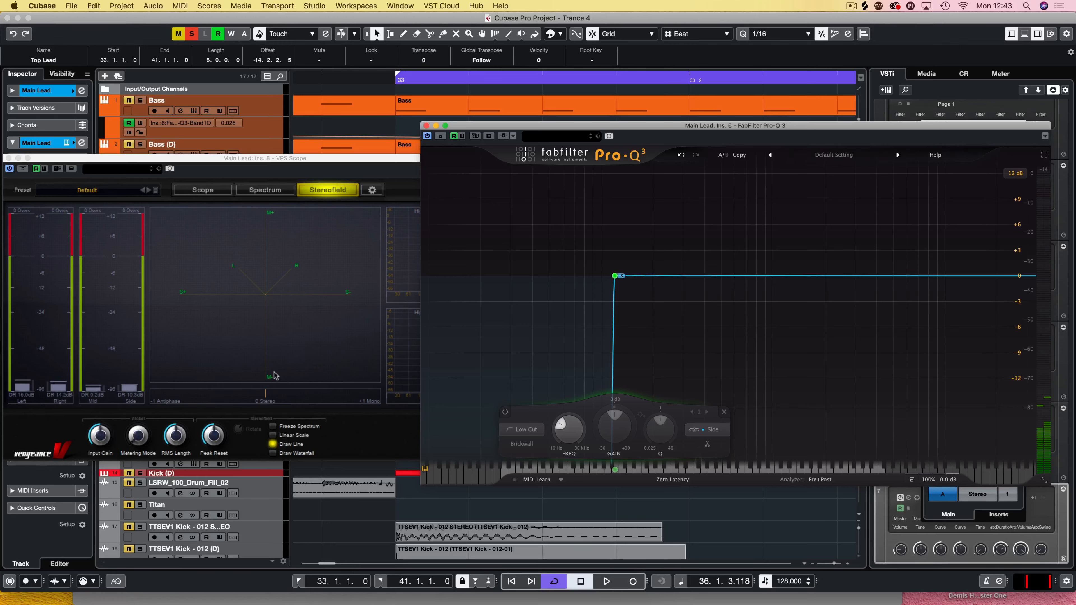
# - Set the side low-cut's slope to 18 dB/oct, its cutoff to about 179 Hz and its Q to about 0.62
pyautogui.click(613, 259)
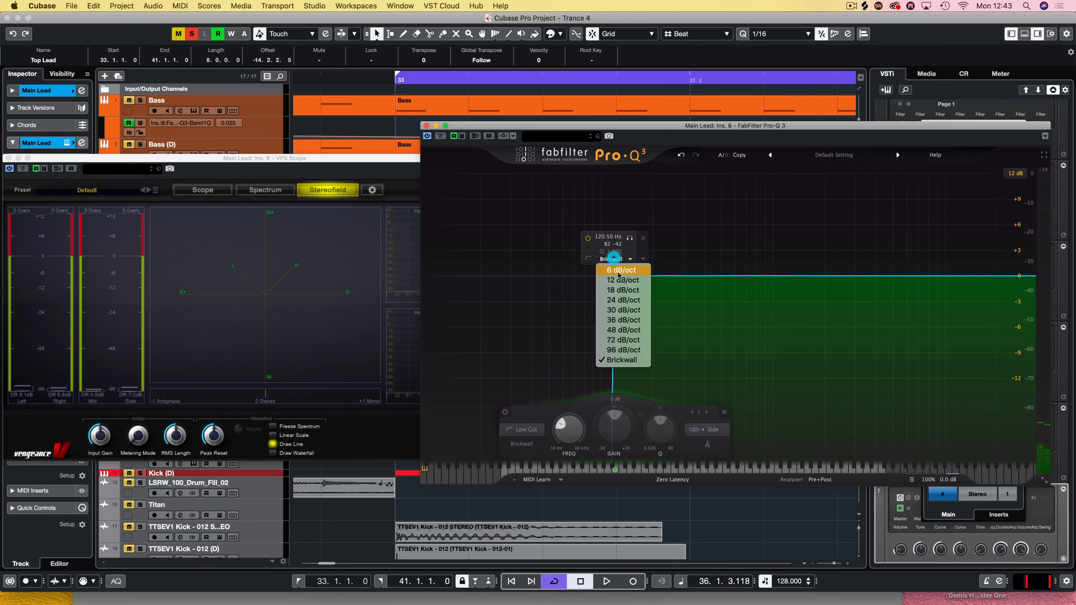
pyautogui.click(619, 289)
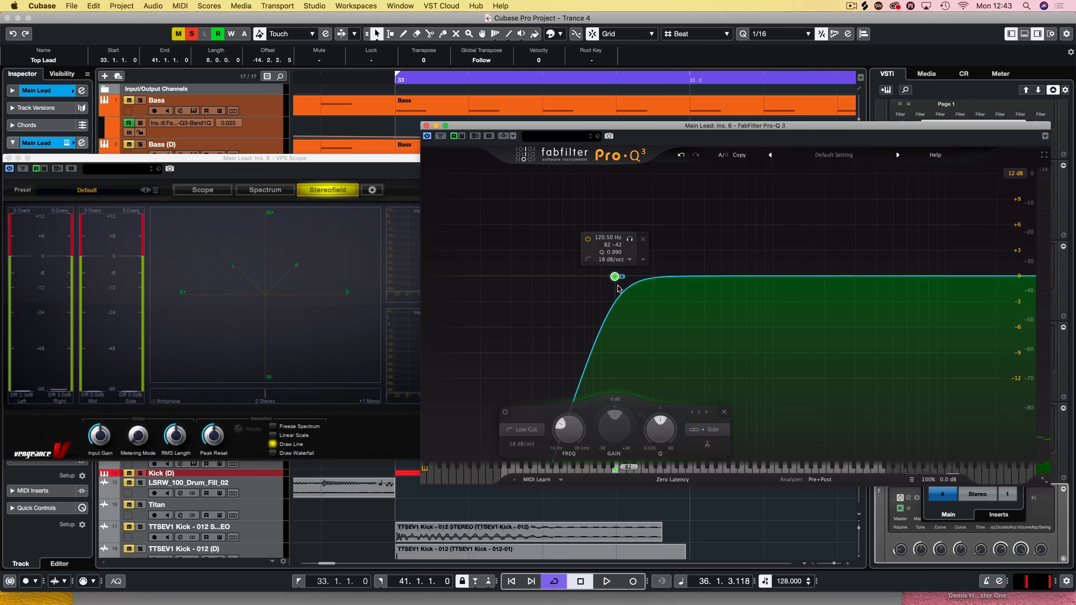
pyautogui.press('shift+super')
pyautogui.moveTo(614, 277); pyautogui.dragTo(643, 308)
# - Play the Main Lead, compare it with the Pro-Q 3 bypassed and active, and stop playback
pyautogui.press('space')
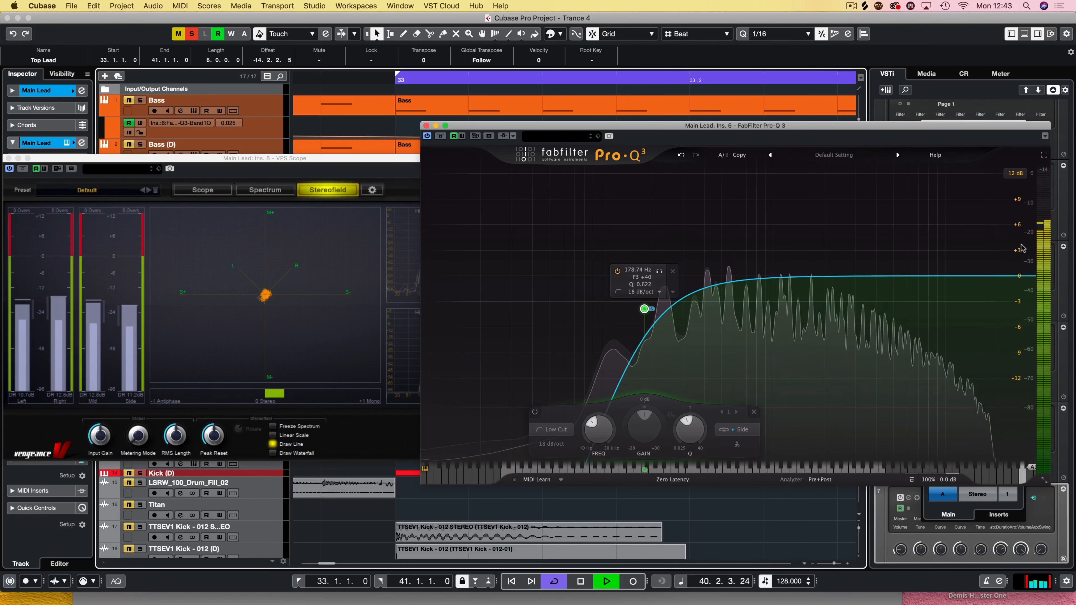
pyautogui.click(440, 137)
pyautogui.click(440, 136)
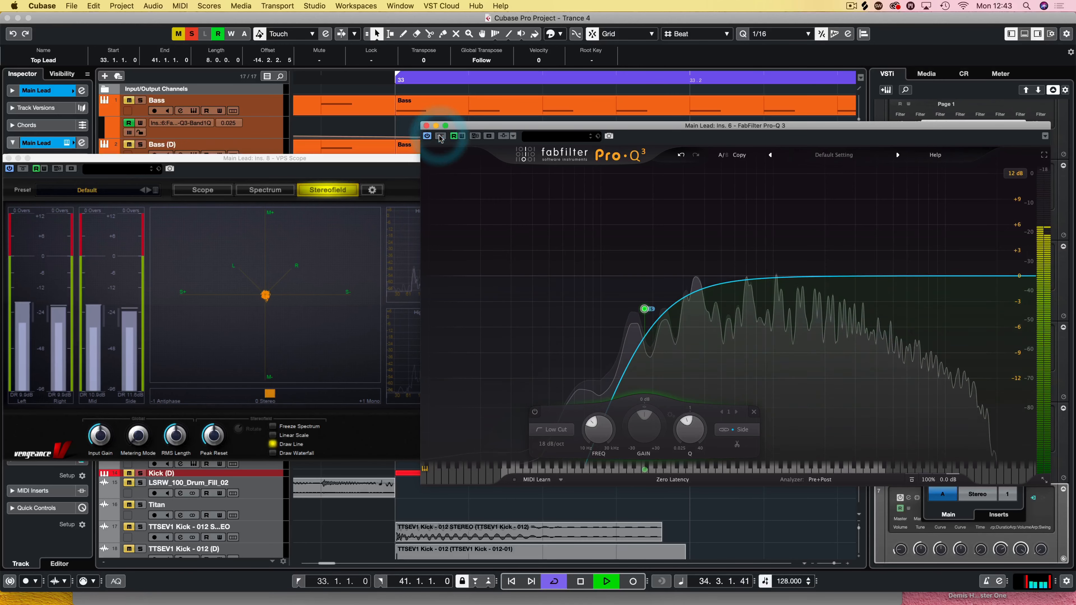
pyautogui.press('space')
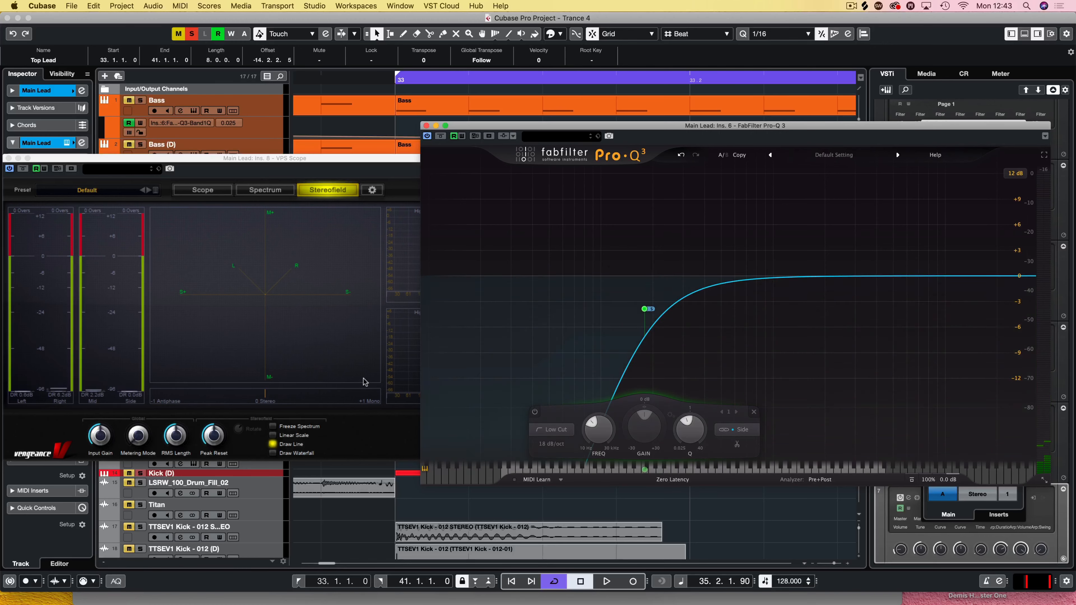
# - Close the Main Lead's Pro-Q 3 and VPS Scope windows
pyautogui.click(426, 125)
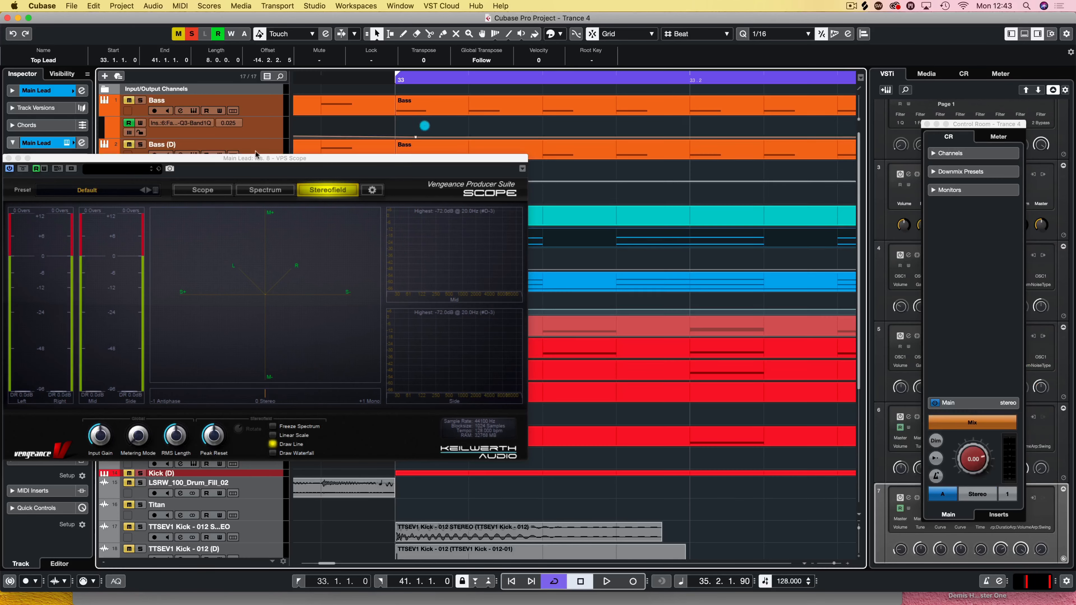
pyautogui.moveTo(256, 158); pyautogui.dragTo(278, 155)
pyautogui.click(30, 155)
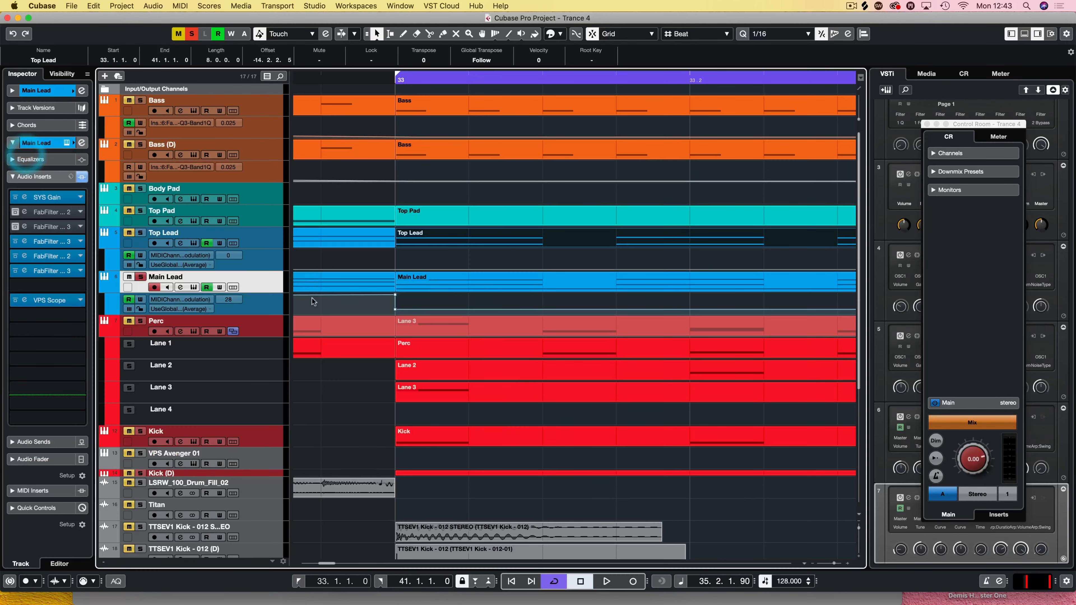
# - End the loop range at 33.2.1, solo the upper TTSEV1 Kick - 012 (D) track and audition it
pyautogui.scroll(-5, 313, 301)
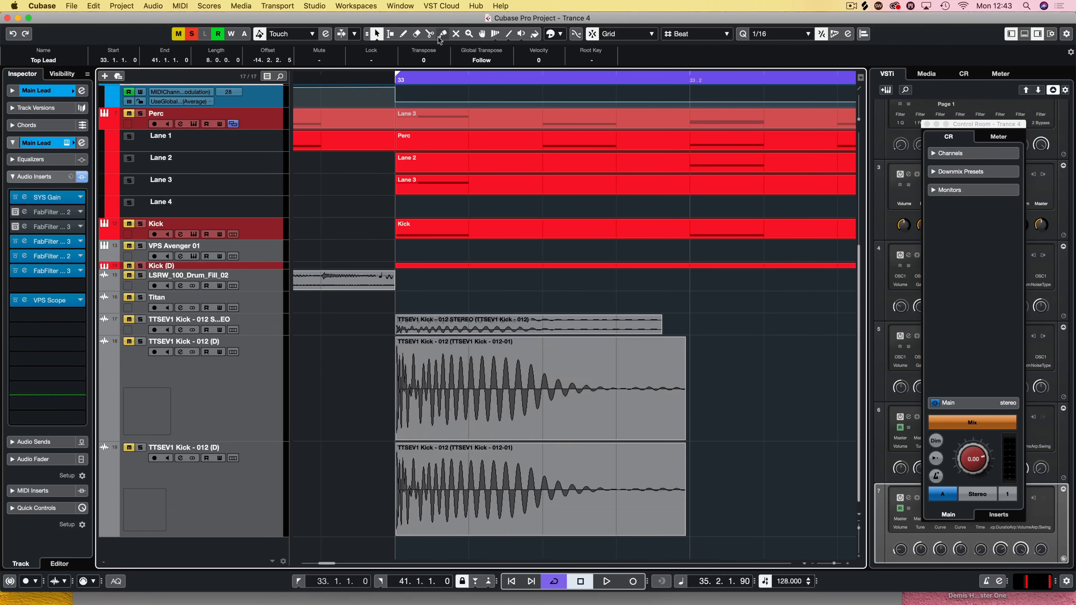
pyautogui.keyDown('super'); pyautogui.click(700, 80); pyautogui.keyUp('super')
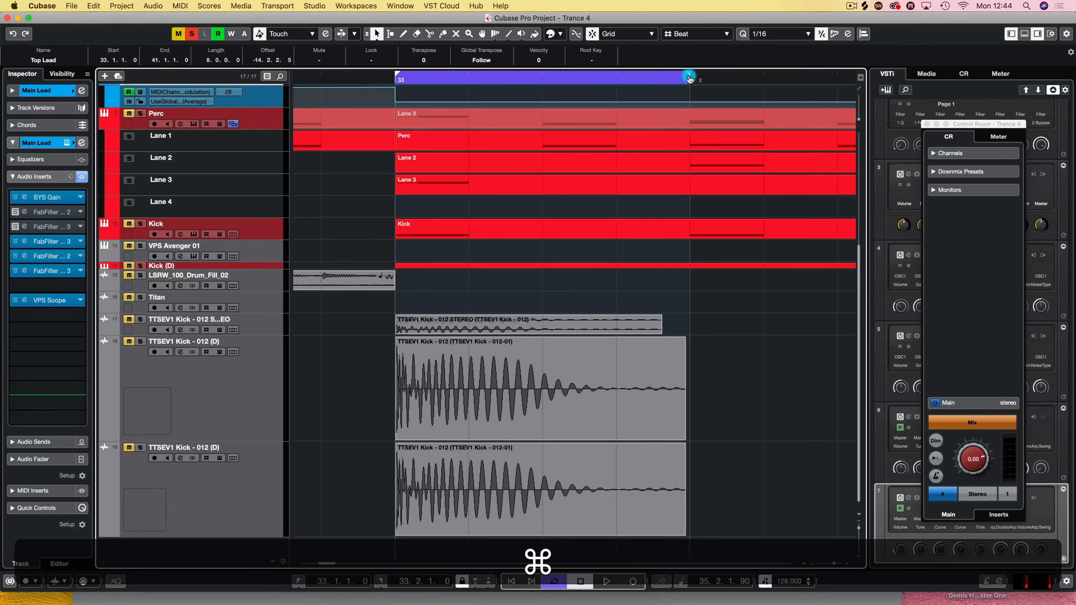
pyautogui.click(140, 341)
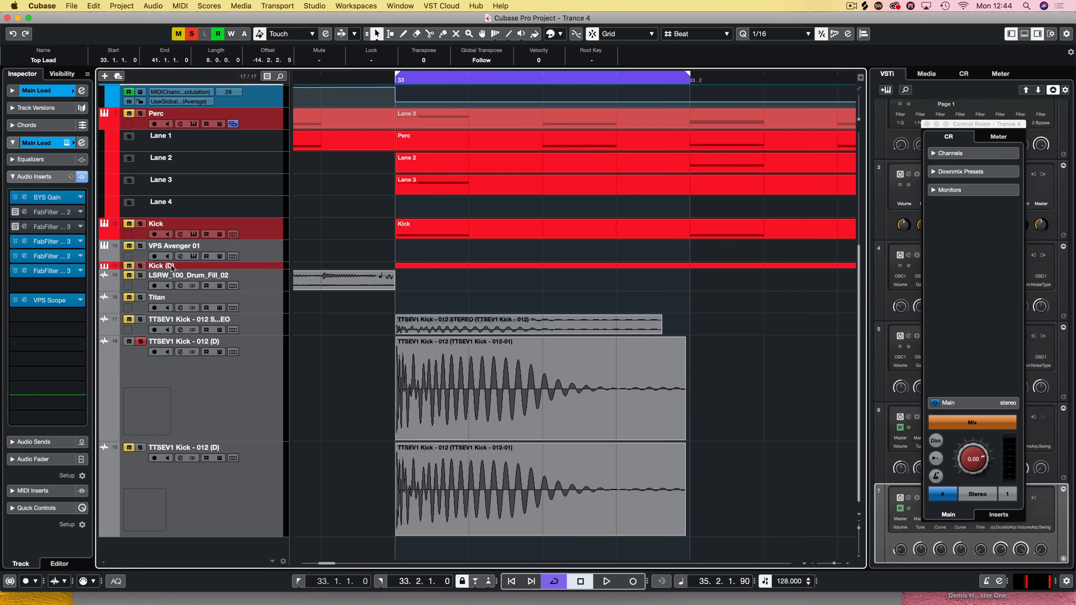
pyautogui.press('space')
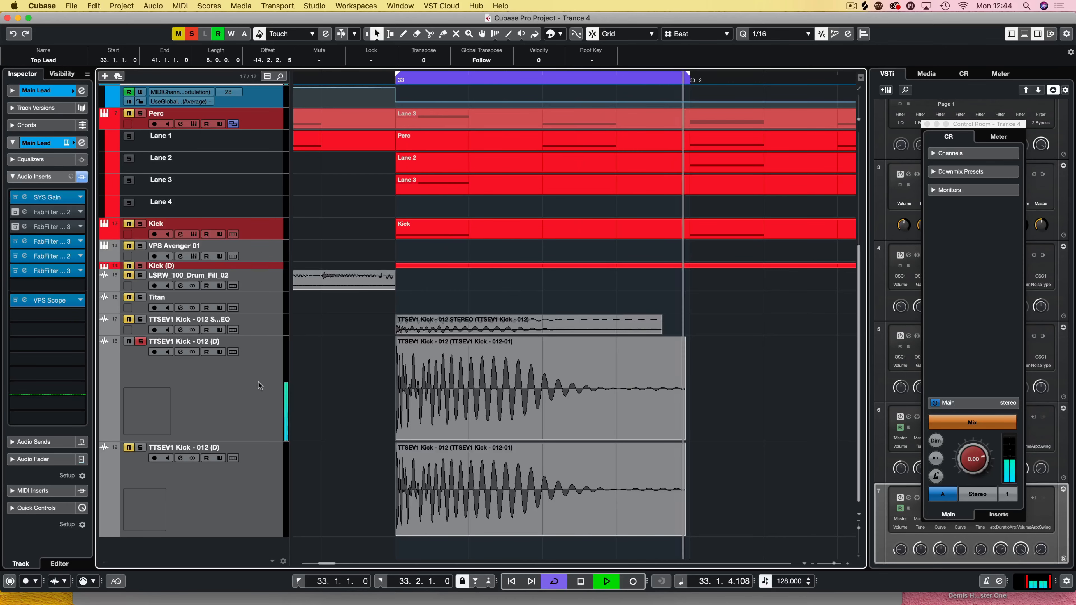
pyautogui.press('space')
# - Compare the peaks and troughs of the two TTSEV1 Kick - 012 (D) waveforms up close, placing the playhead on a matching peak
pyautogui.press('h')
pyautogui.press('h')
pyautogui.press('h')
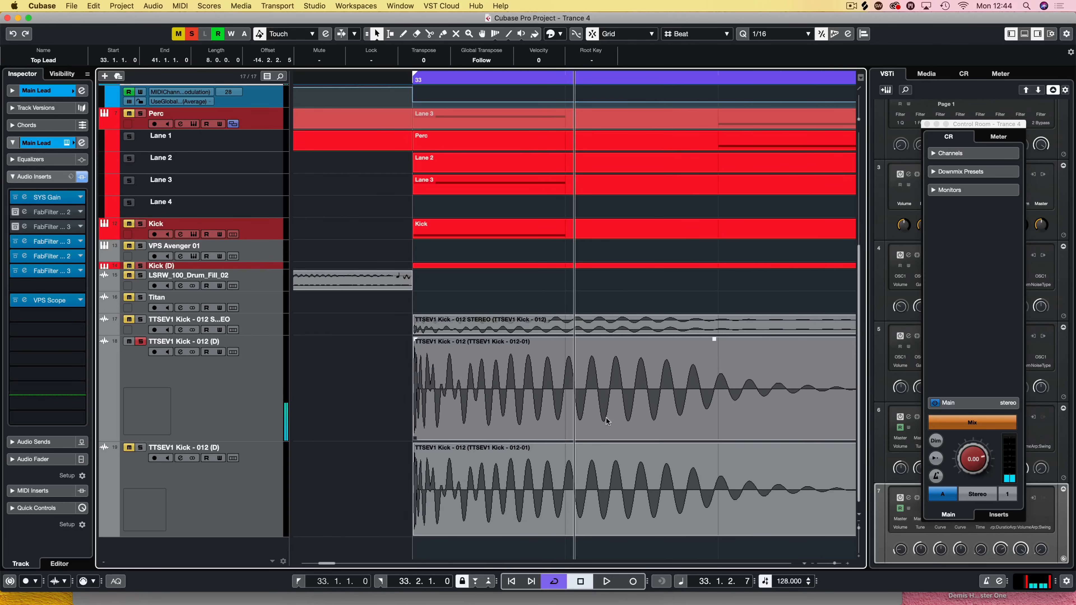
pyautogui.press('h')
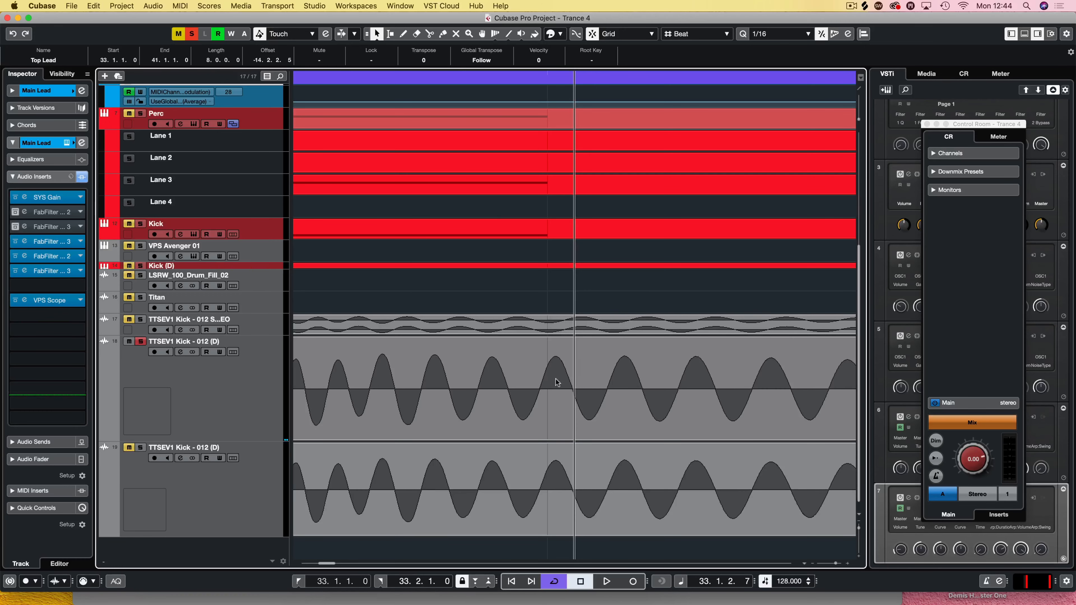
pyautogui.hscroll(12, 655, 438)
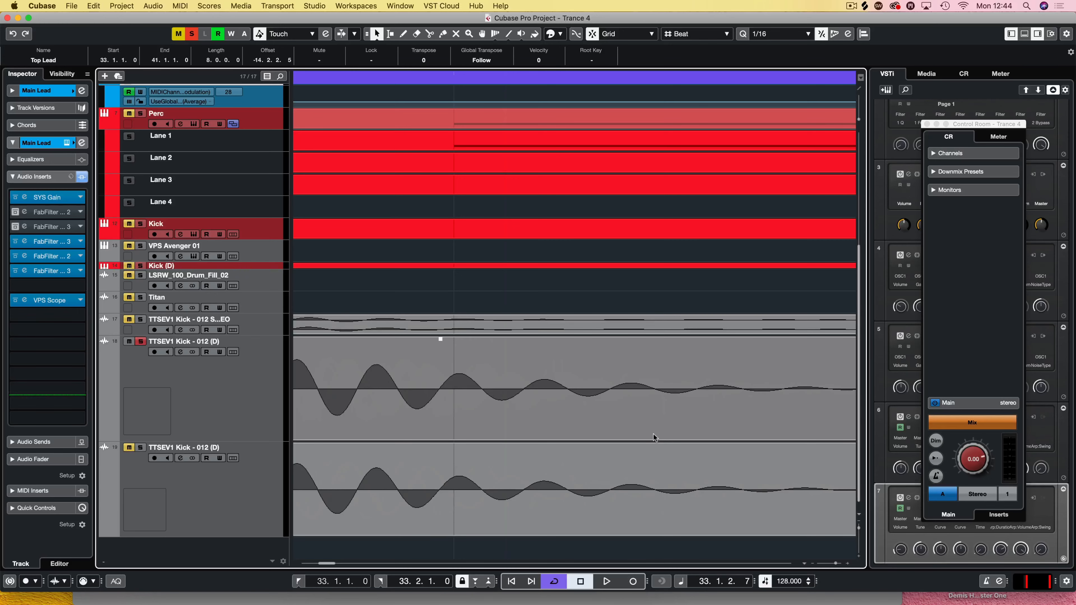
pyautogui.hscroll(-10, 654, 438)
pyautogui.click(492, 376)
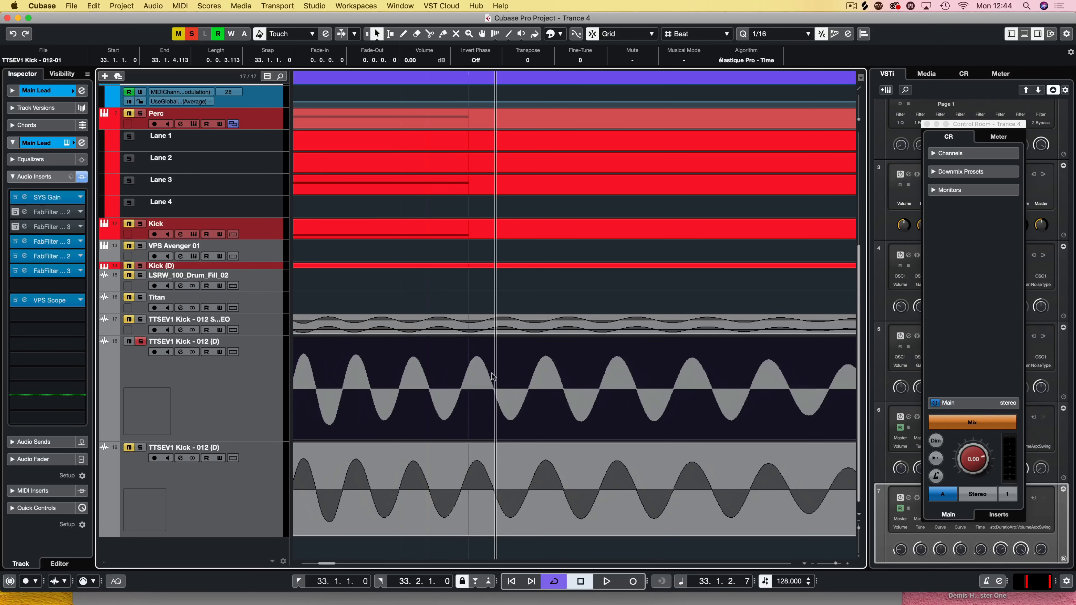
pyautogui.click(508, 367)
pyautogui.click(480, 410)
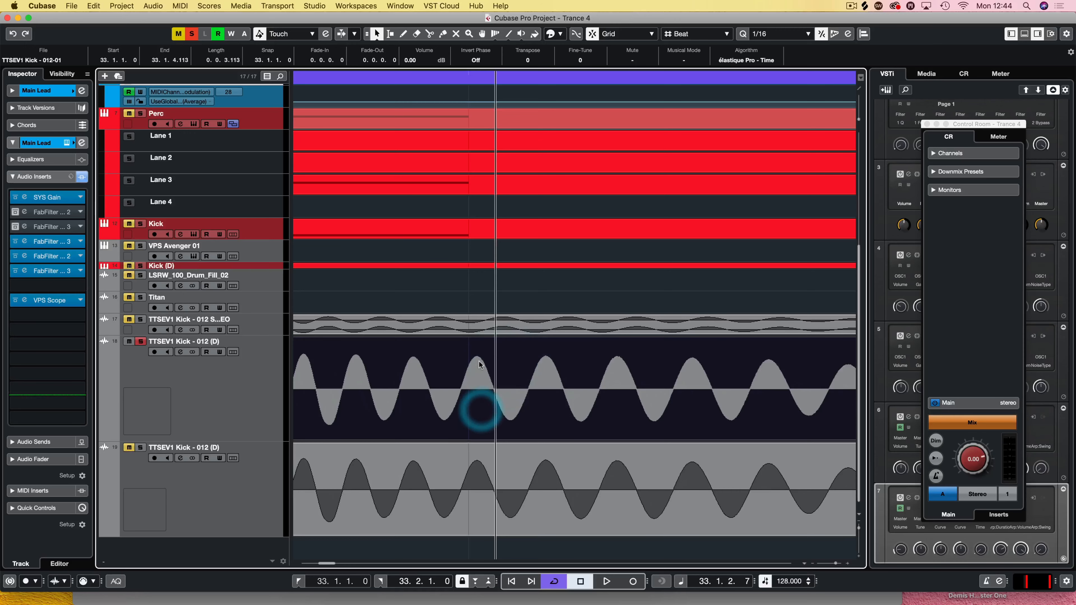
pyautogui.click(488, 416)
pyautogui.click(473, 498)
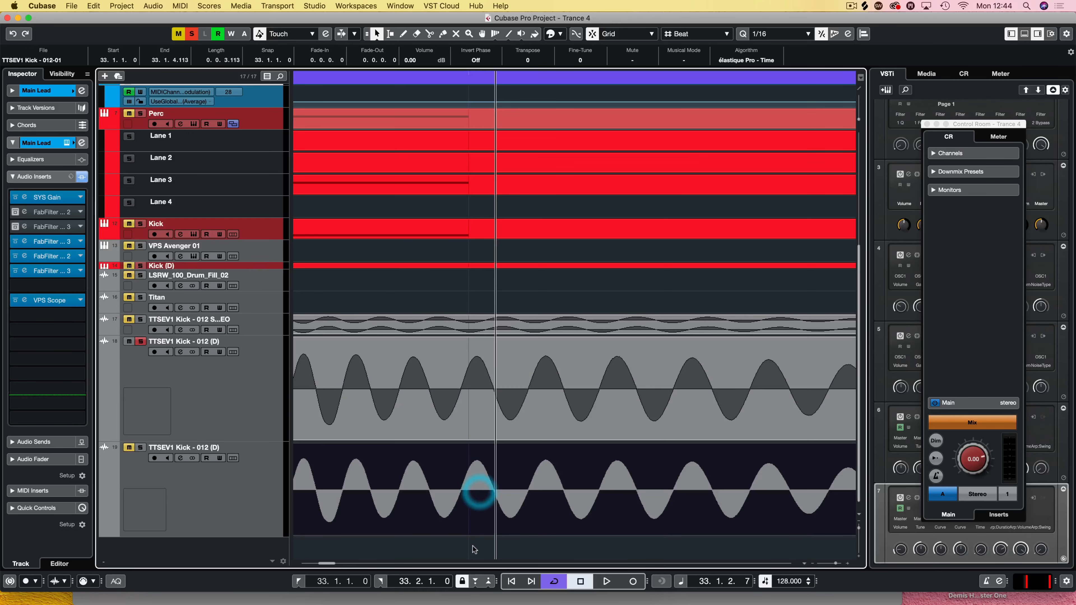
pyautogui.click(472, 549)
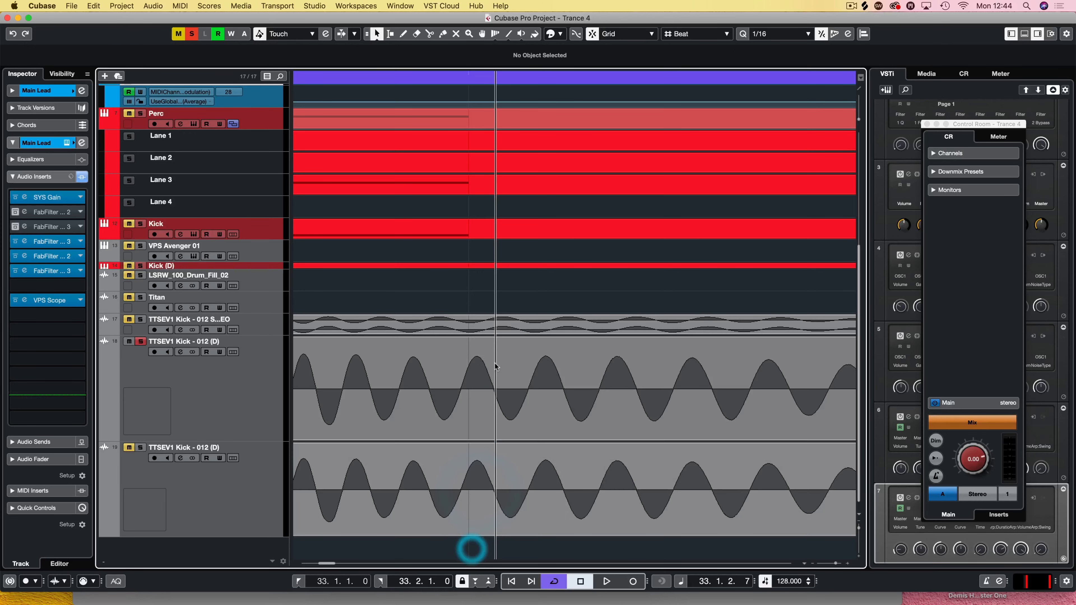
pyautogui.click(475, 357)
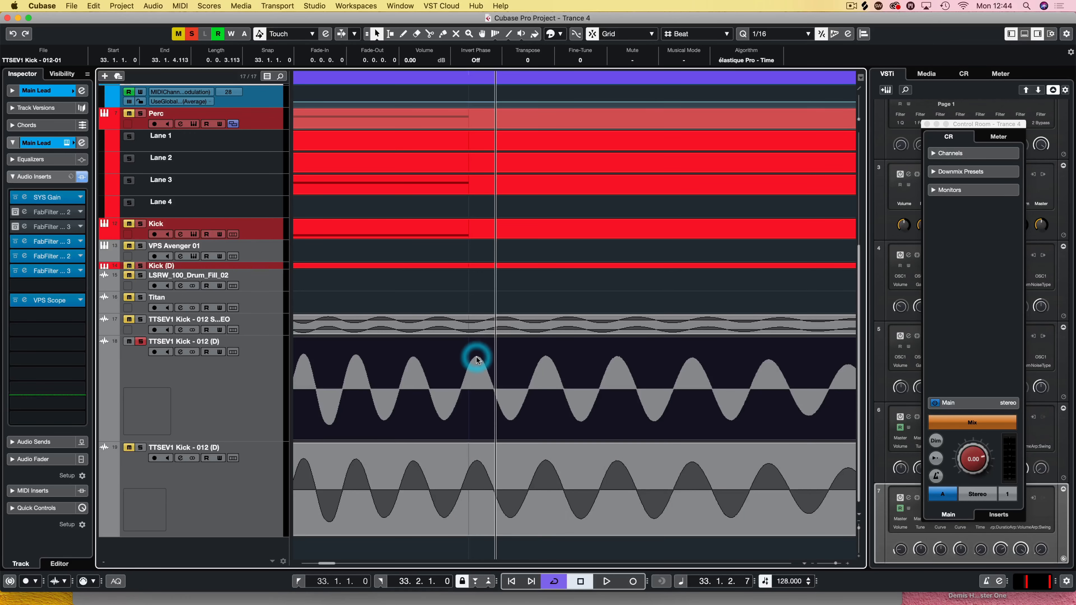
pyautogui.click(476, 79)
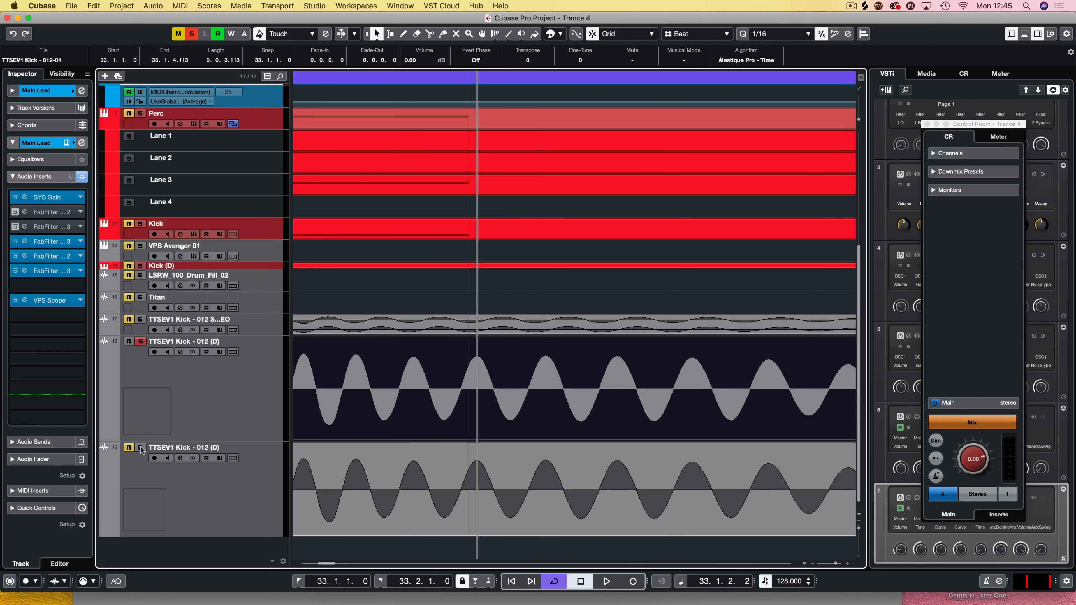
# - Play the soloed kick, briefly solo the duplicate TTSEV1 Kick - 012 (D) alongside it to compare levels, and stop playback
pyautogui.press('space')
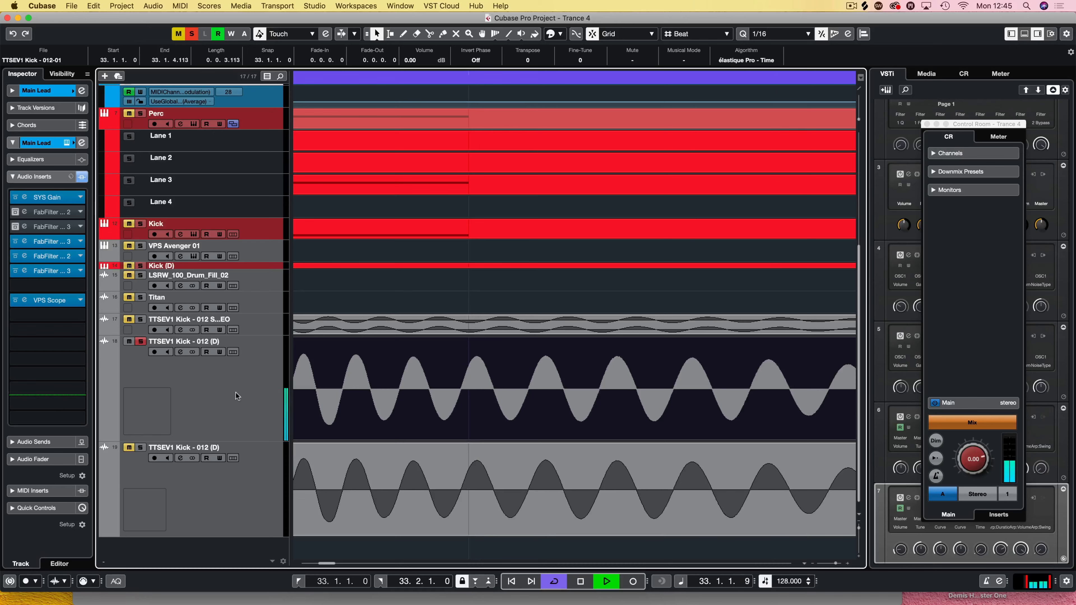
pyautogui.click(140, 448)
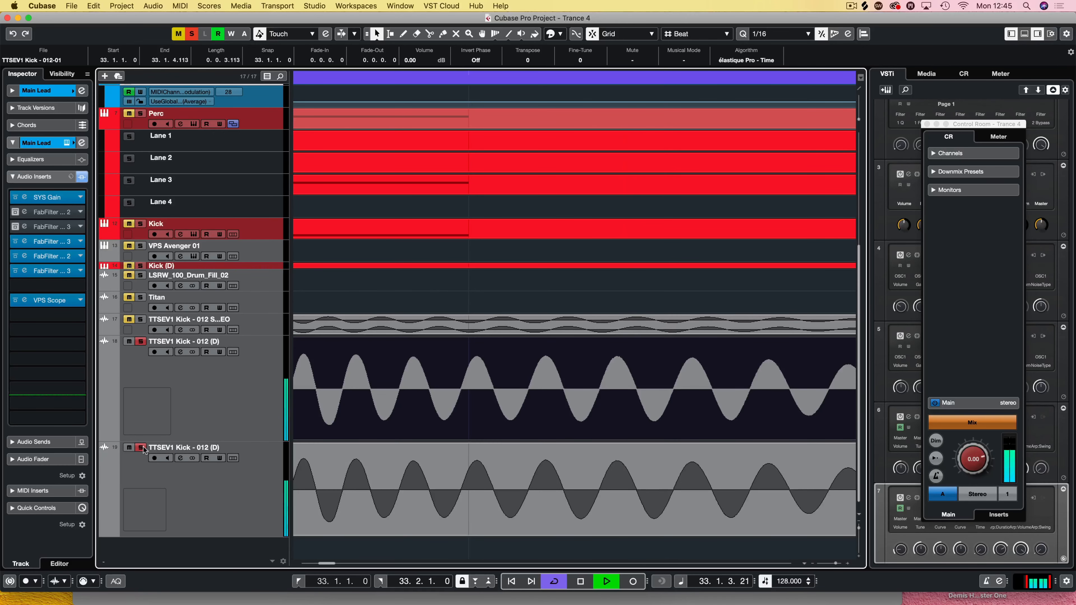
pyautogui.click(141, 448)
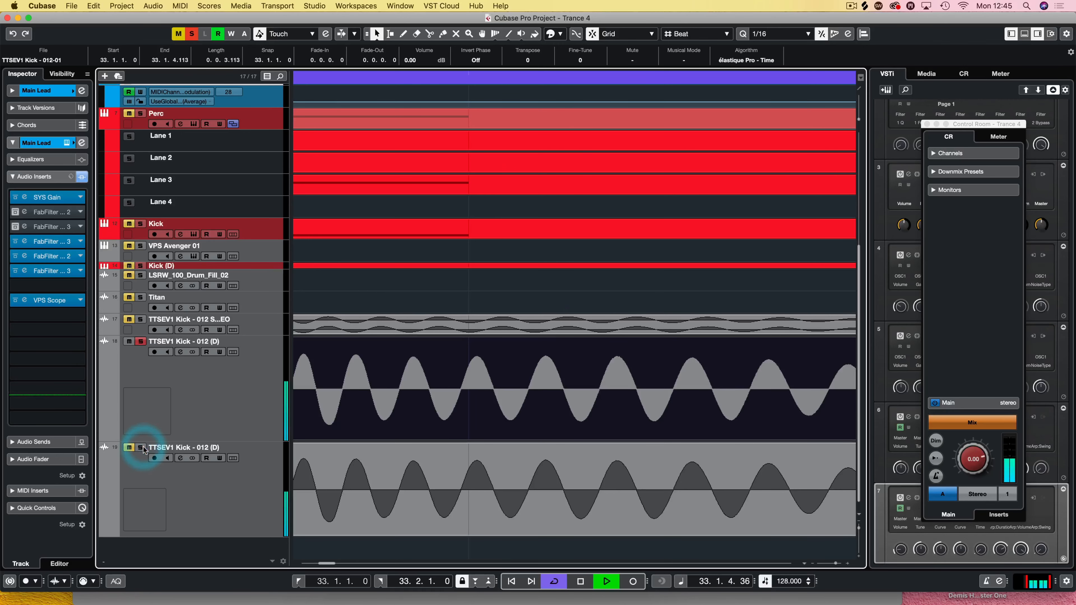
pyautogui.press('space')
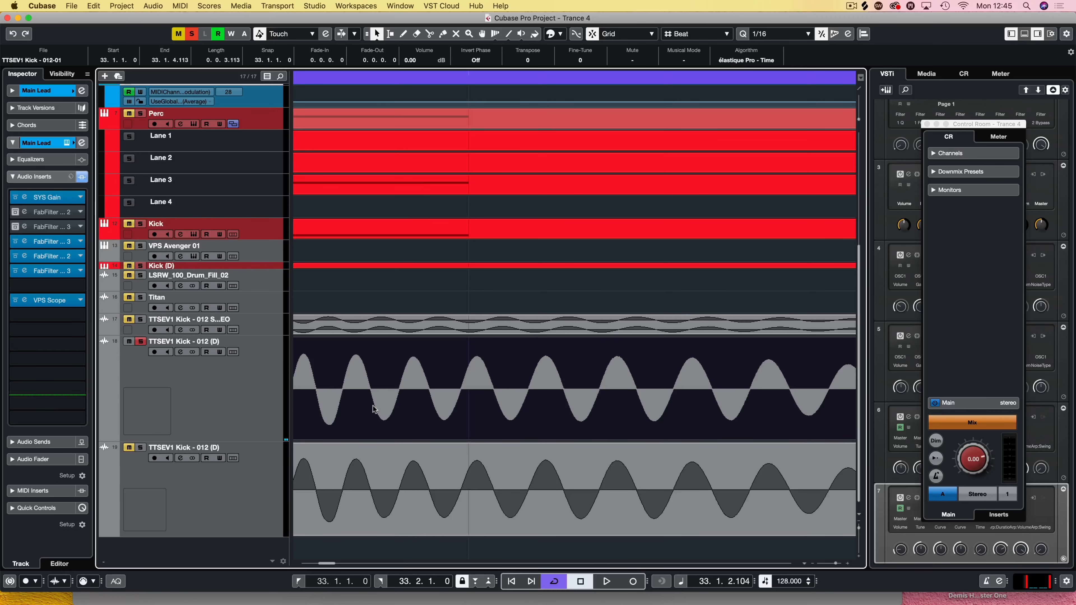
pyautogui.hscroll(-10, 404, 408)
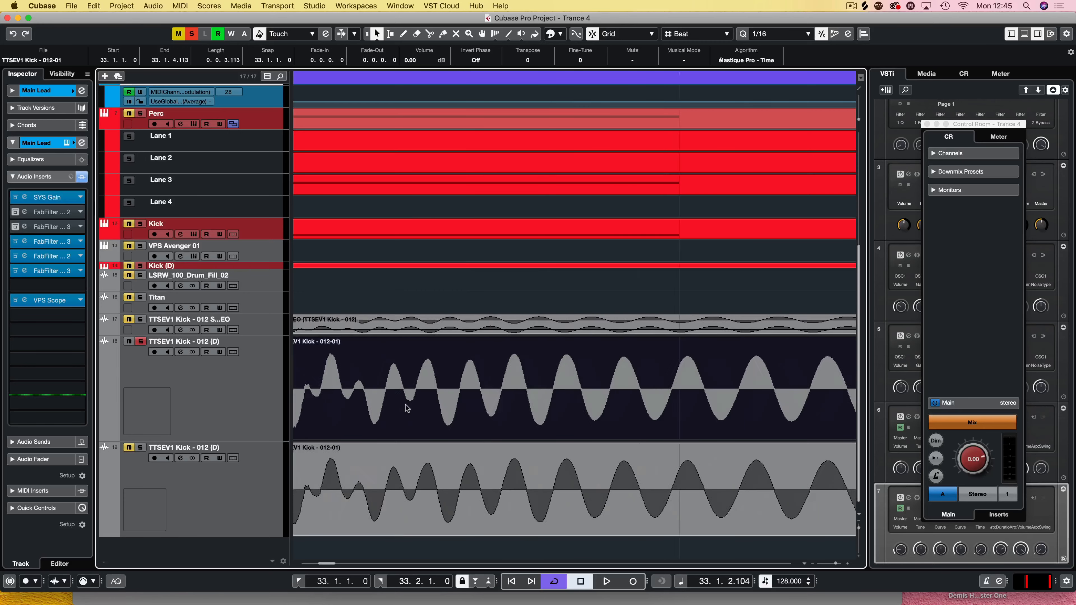
# - Shift the lower TTSEV1 Kick - 012 (D) event slightly later, ending at start position 33.1.1.8, so its peaks drift off the upper kick's
pyautogui.hscroll(8, 404, 408)
pyautogui.hscroll(6, 405, 408)
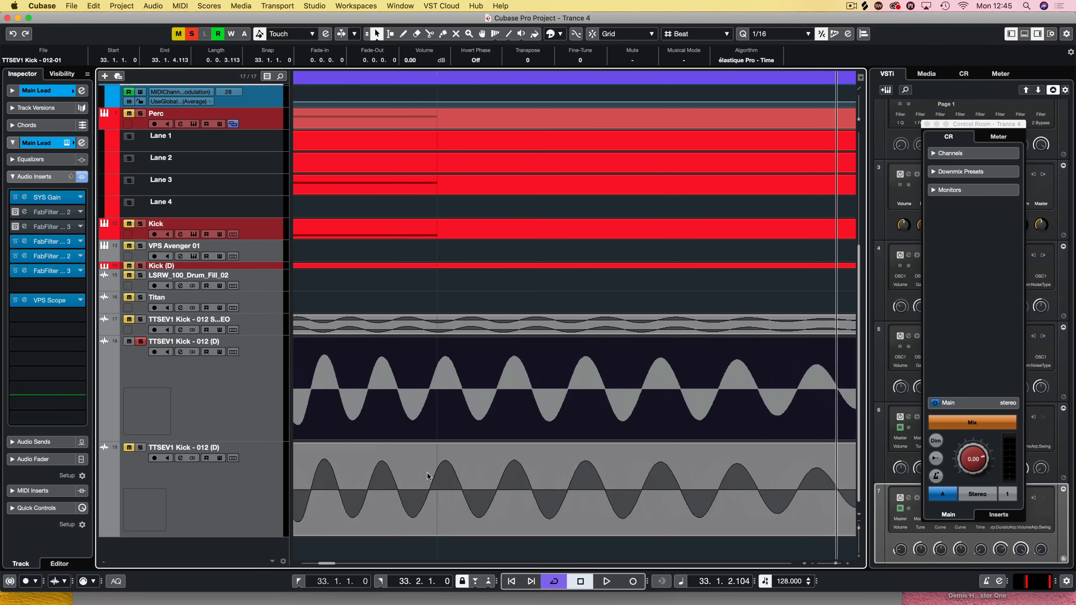
pyautogui.moveTo(428, 476); pyautogui.dragTo(451, 475)
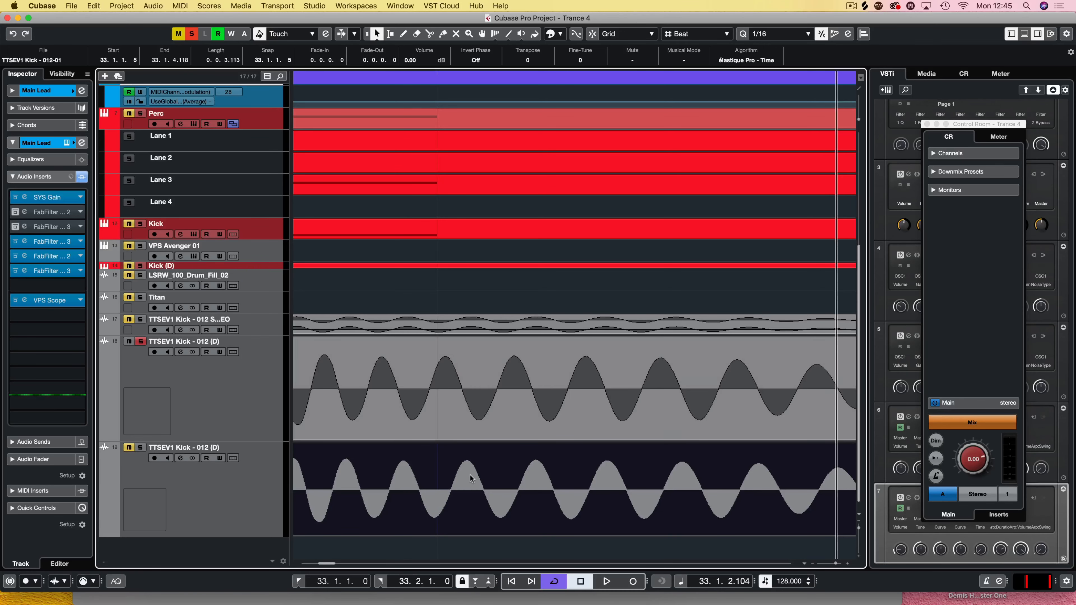
pyautogui.moveTo(475, 479); pyautogui.dragTo(477, 462)
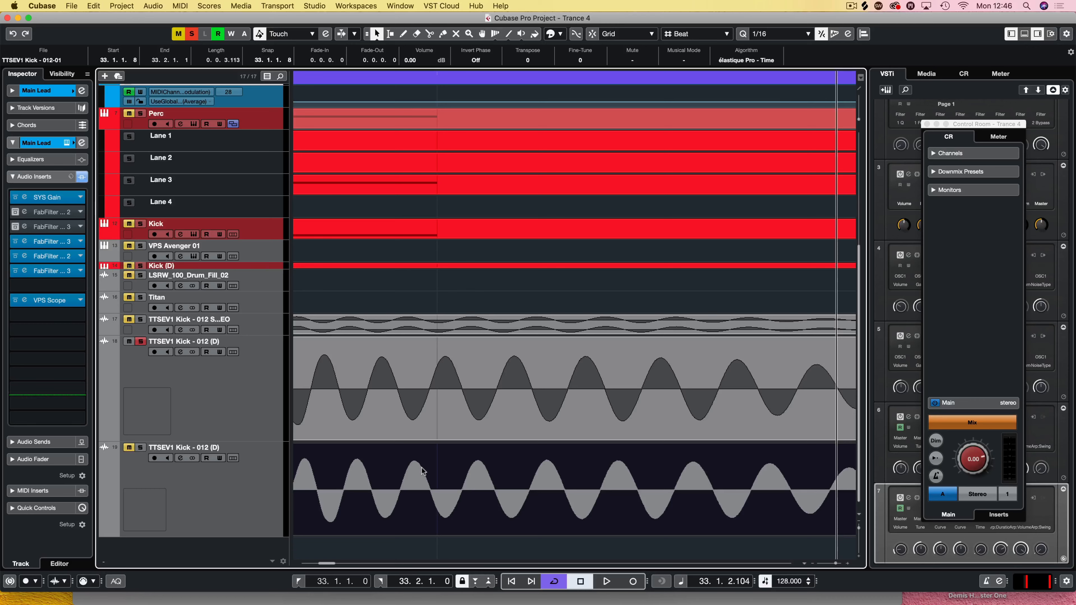
# - Undo the lower kick event's shifts so both kick waveforms line up again
pyautogui.press('super+z')
pyautogui.press('super+z')
pyautogui.press('super+z')
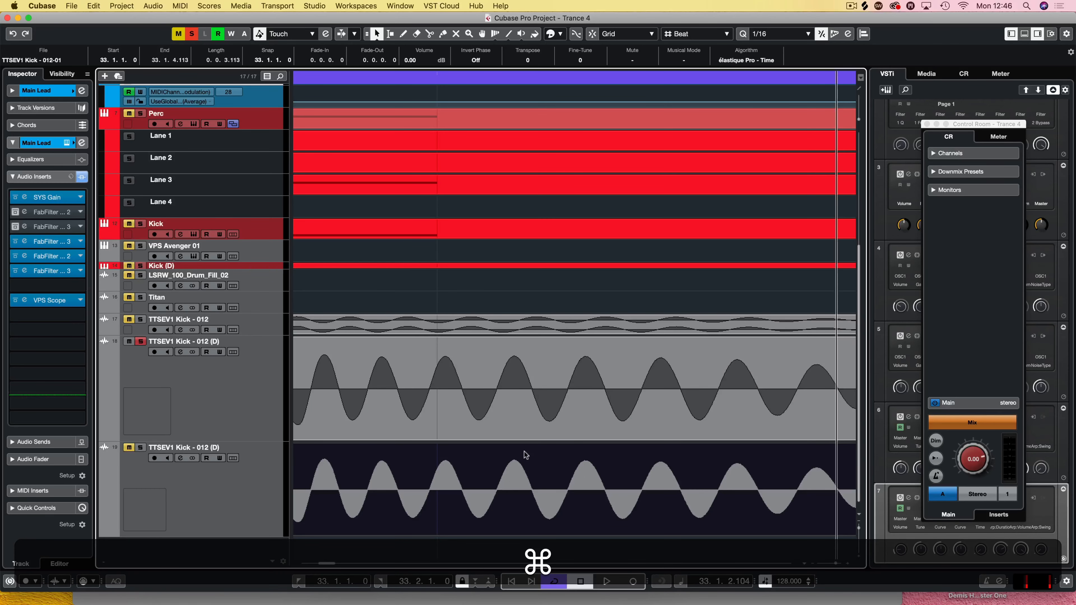
# - Solo the lower kick with the upper one and, during playback, shift its event slightly later until it starts at 33.1.1.8
pyautogui.click(140, 448)
pyautogui.press('space')
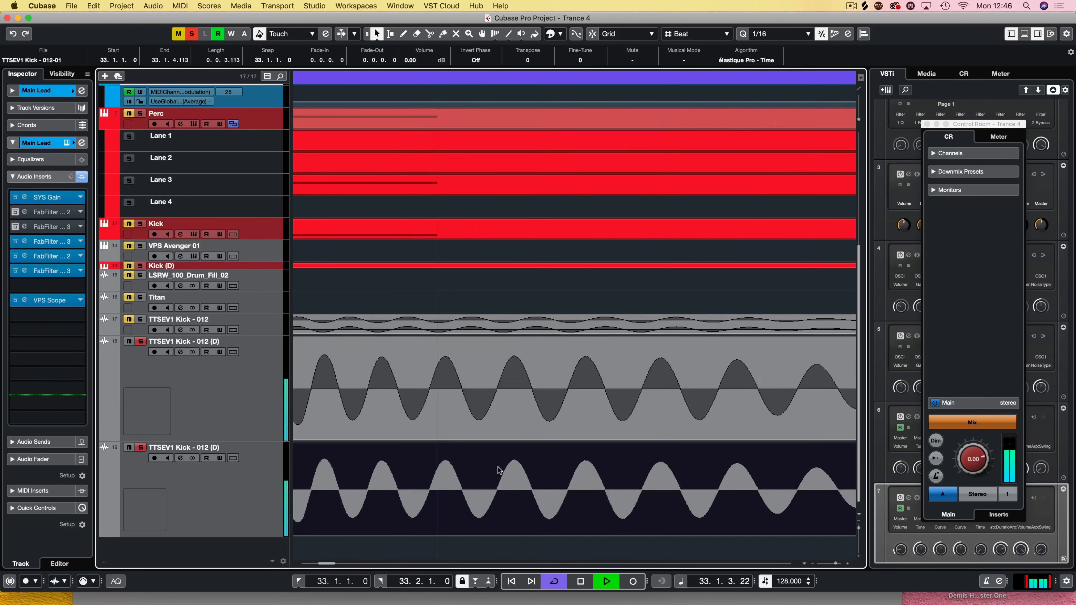
pyautogui.moveTo(488, 479); pyautogui.dragTo(507, 479)
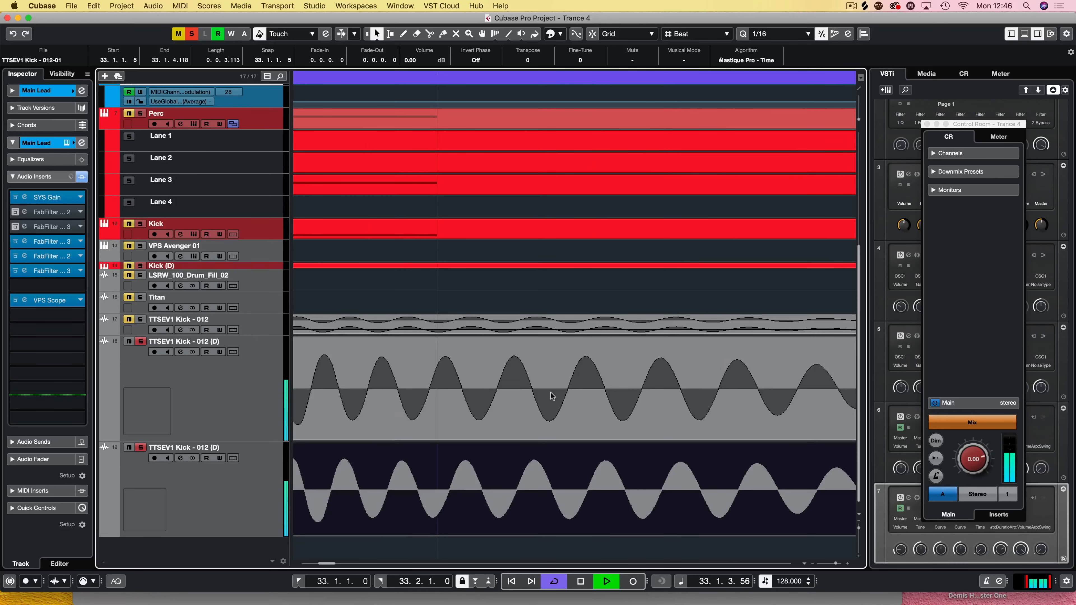
pyautogui.moveTo(542, 468); pyautogui.dragTo(546, 468)
pyautogui.moveTo(549, 467); pyautogui.dragTo(548, 467)
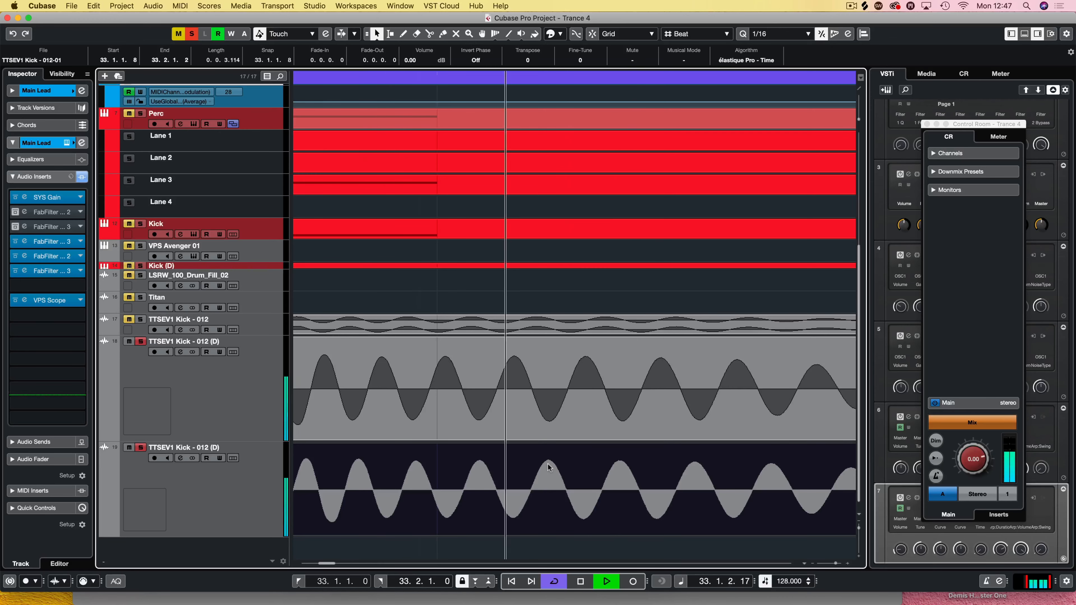
# - Stop playback and undo the shifts made to the lower kick event while it was playing
pyautogui.press('space')
pyautogui.press('super+z')
pyautogui.press('super+z')
pyautogui.press('super+z')
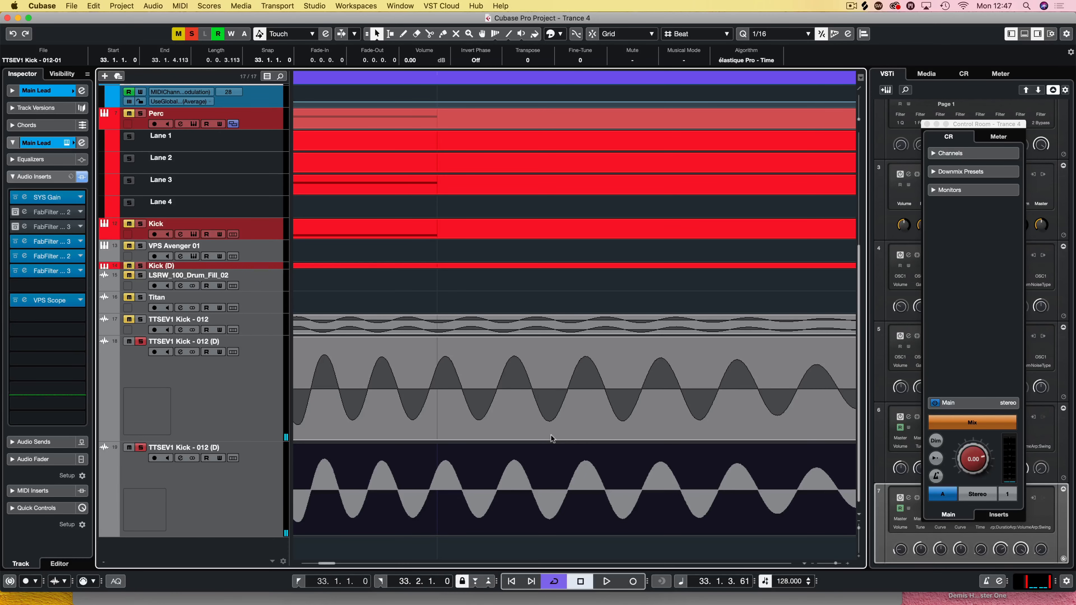
# - Apply the Invert Phase process to the lower TTSEV1 Kick - 012 (D) event as a new version
pyautogui.click(253, 476)
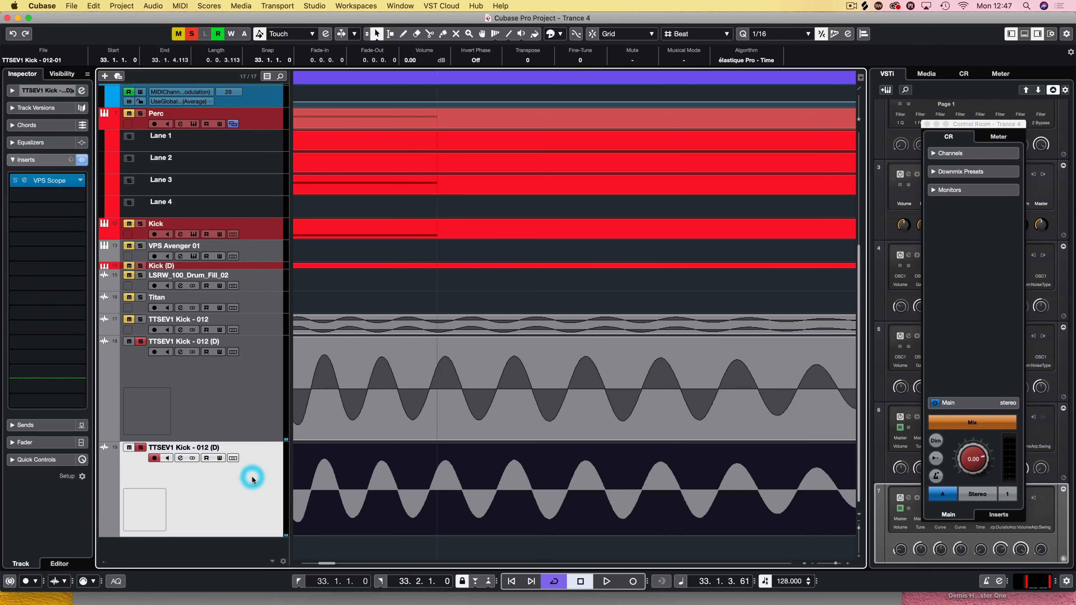
pyautogui.press('ctrl')
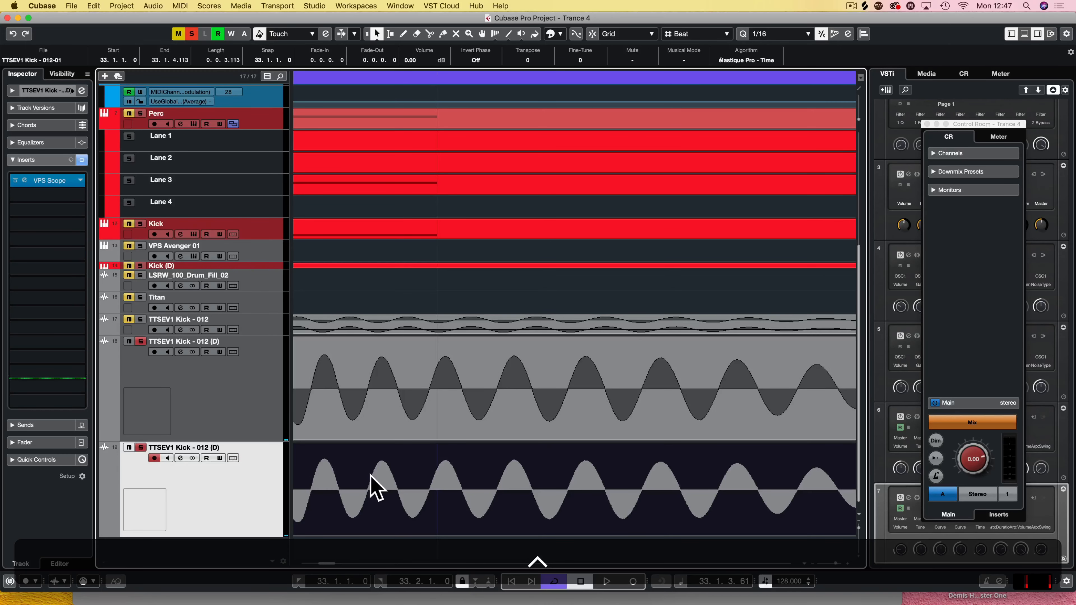
pyautogui.keyDown('ctrl'); pyautogui.click(382, 471); pyautogui.keyUp('ctrl')
pyautogui.moveTo(469, 492)
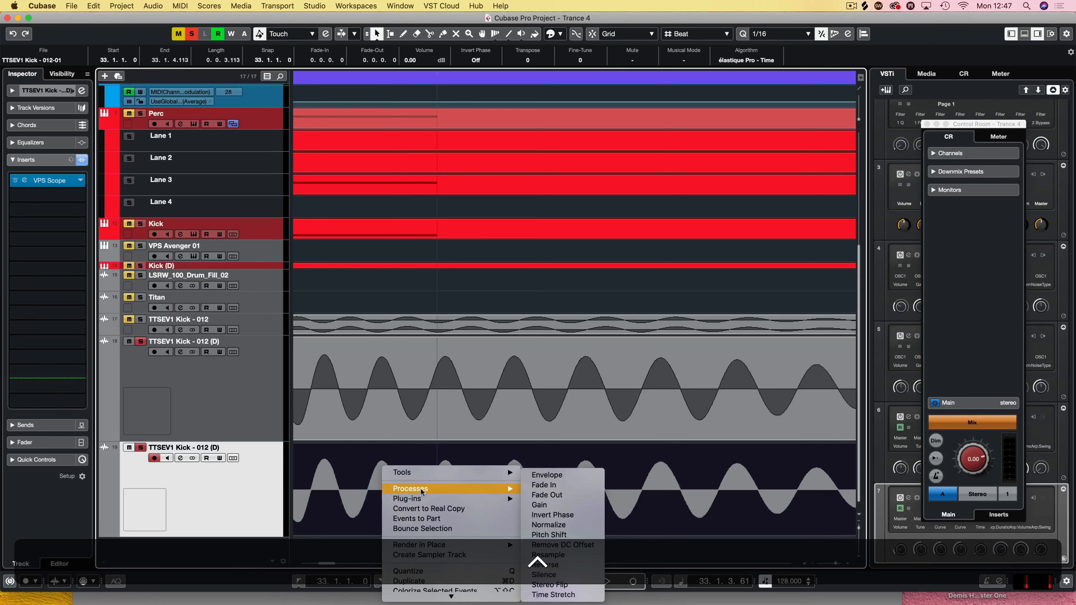
pyautogui.click(569, 516)
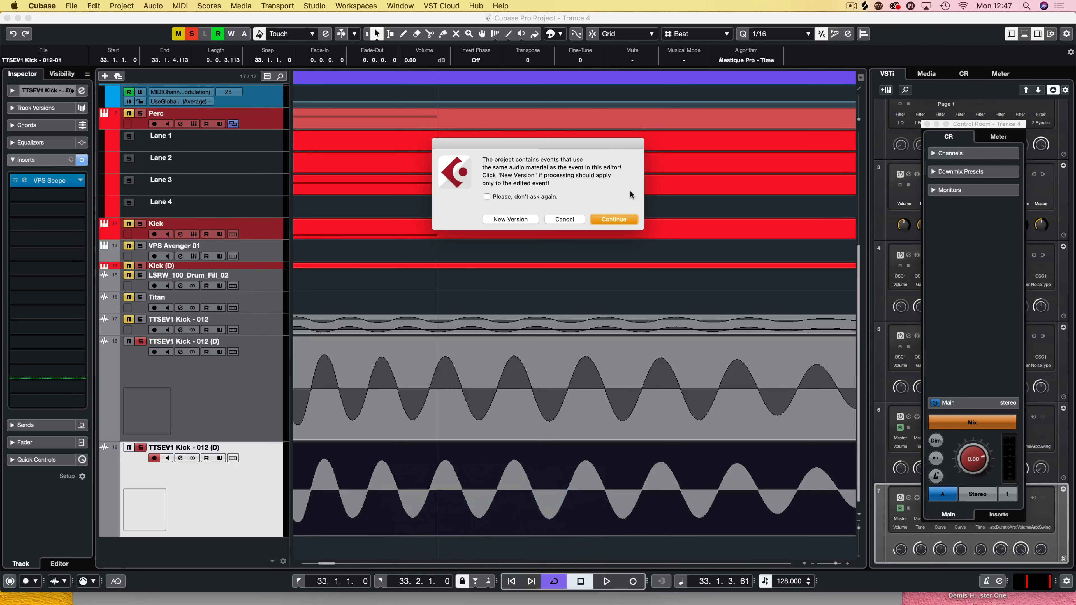
pyautogui.click(508, 216)
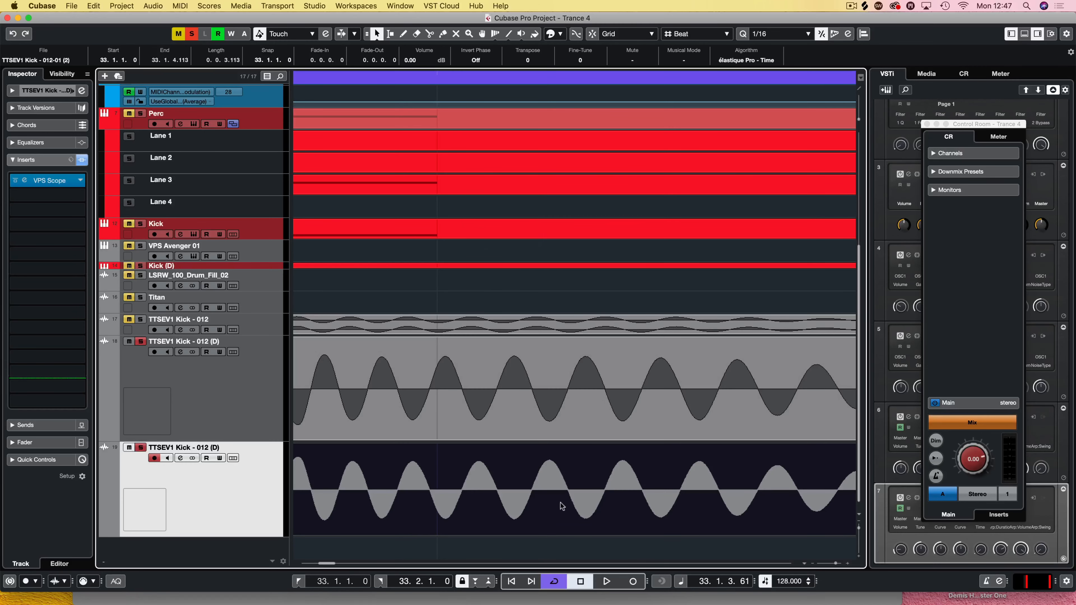
# - Compare the upper kick's peaks with the phase-inverted lower kick's troughs at the same point in time
pyautogui.hscroll(-10, 558, 467)
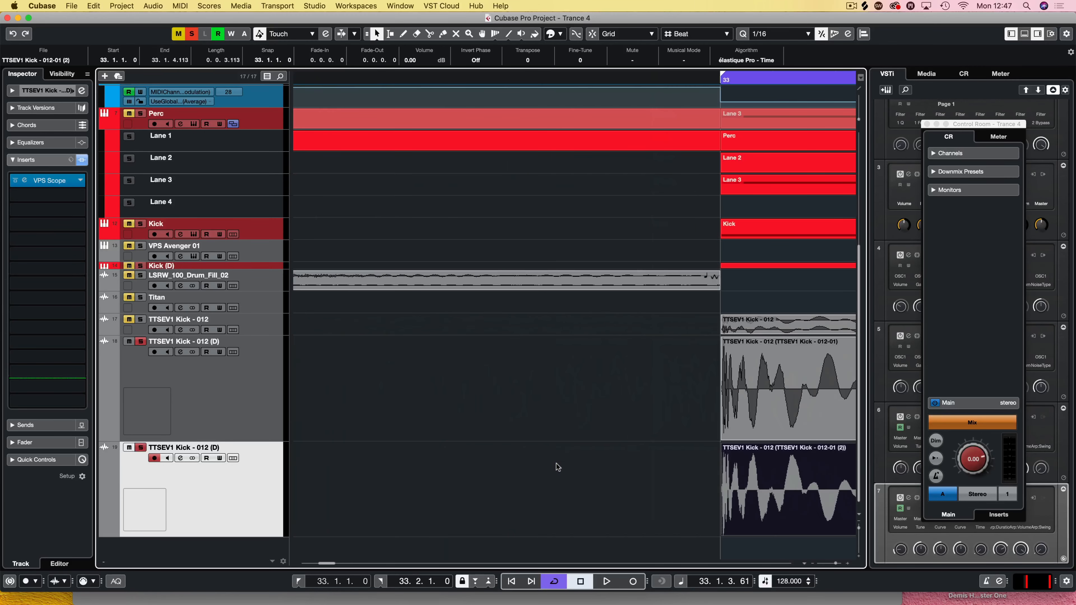
pyautogui.hscroll(3, 558, 467)
pyautogui.hscroll(10, 557, 468)
pyautogui.scroll(5, 557, 468)
pyautogui.hscroll(1, 558, 467)
pyautogui.hscroll(-4, 558, 468)
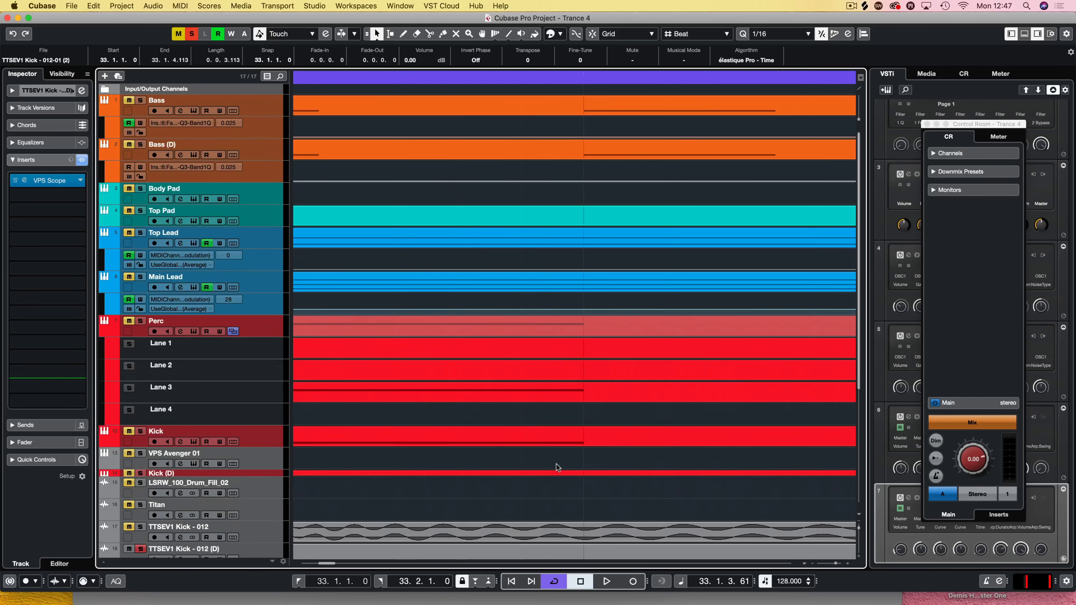
pyautogui.scroll(-5, 558, 468)
pyautogui.hscroll(-5, 557, 467)
pyautogui.hscroll(6, 558, 468)
pyautogui.press('shift+super+a')
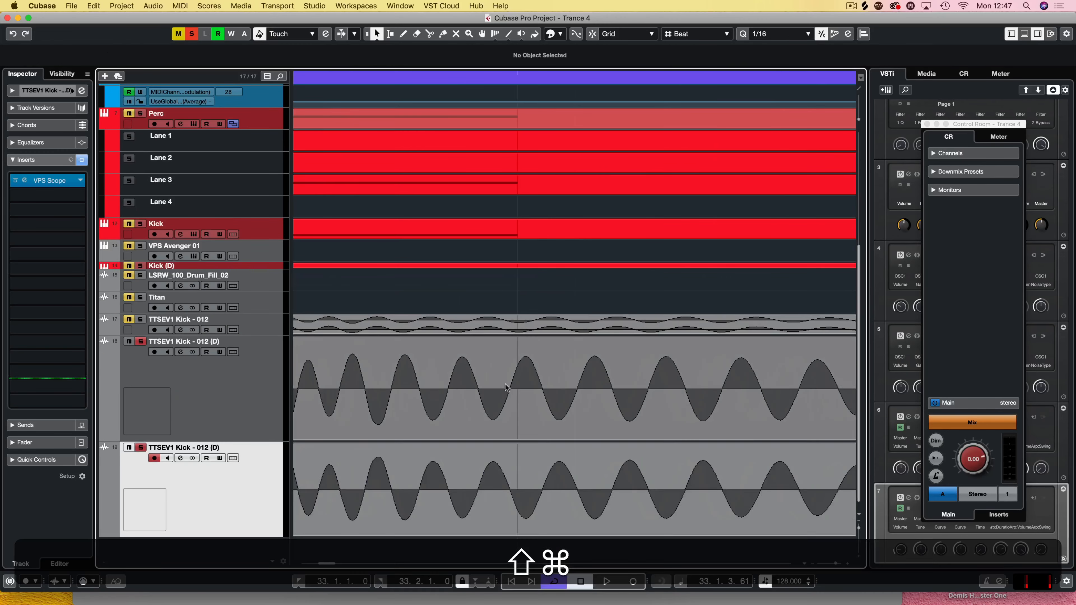
pyautogui.click(525, 360)
pyautogui.click(524, 518)
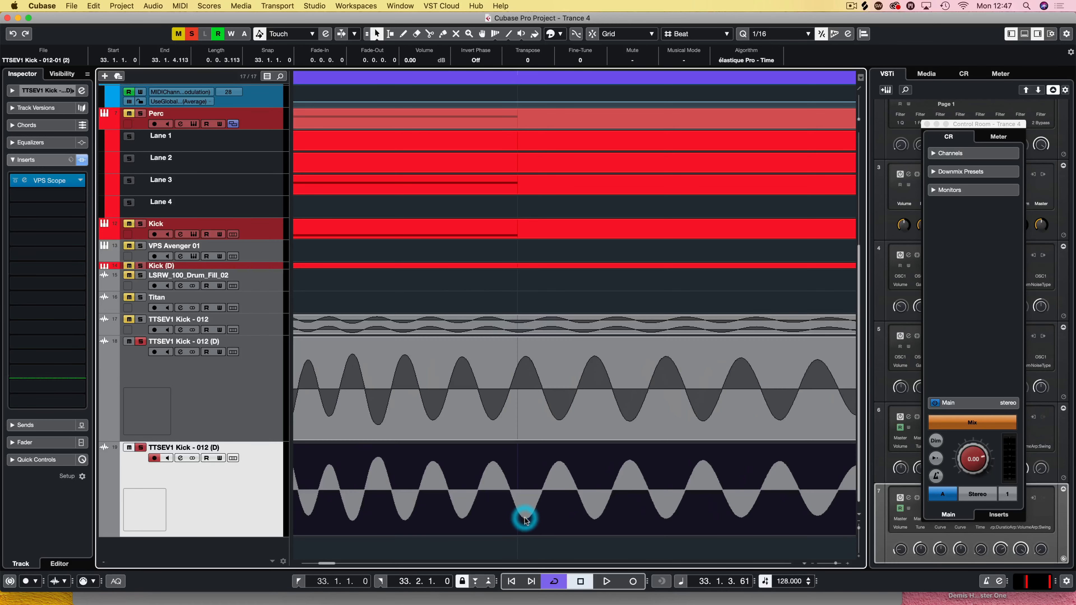
pyautogui.click(564, 302)
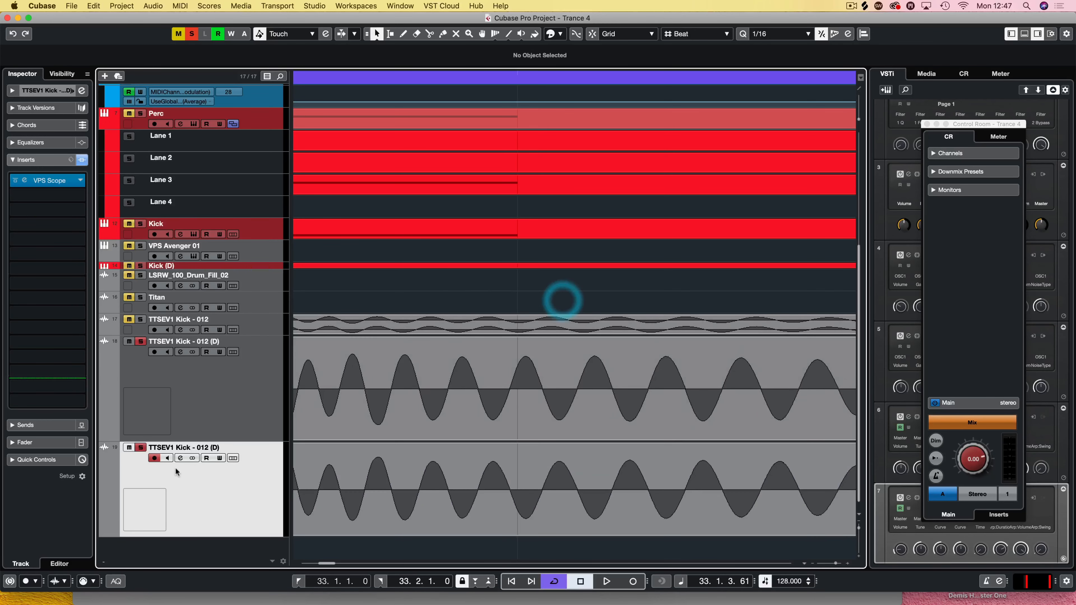
# - Play the loop while toggling solo on the two kick tracks to compare each one alone with both together, ending with only the upper soloed
pyautogui.click(141, 448)
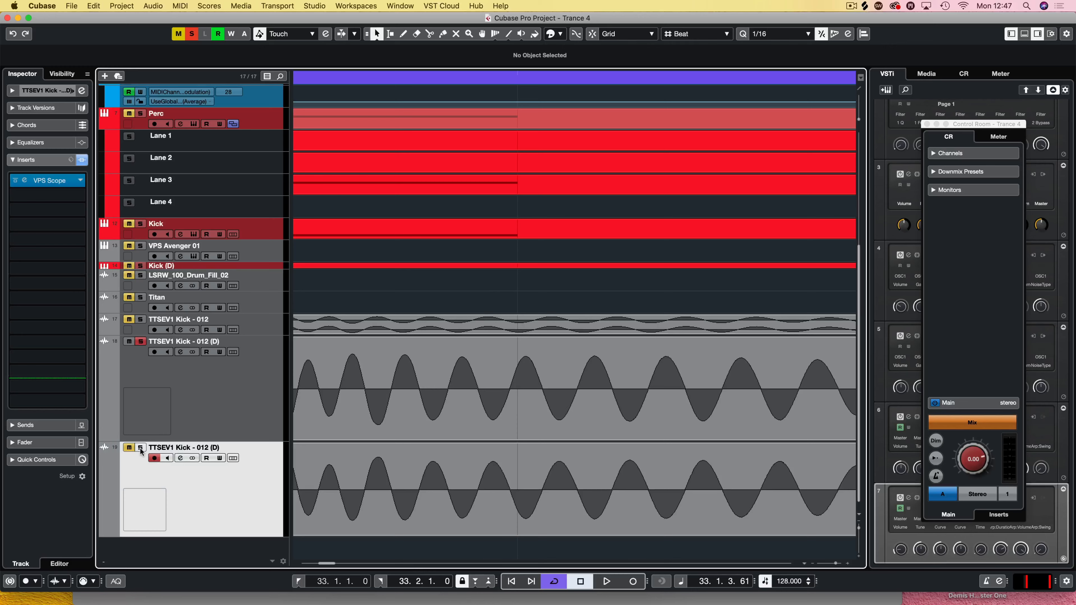
pyautogui.press('space')
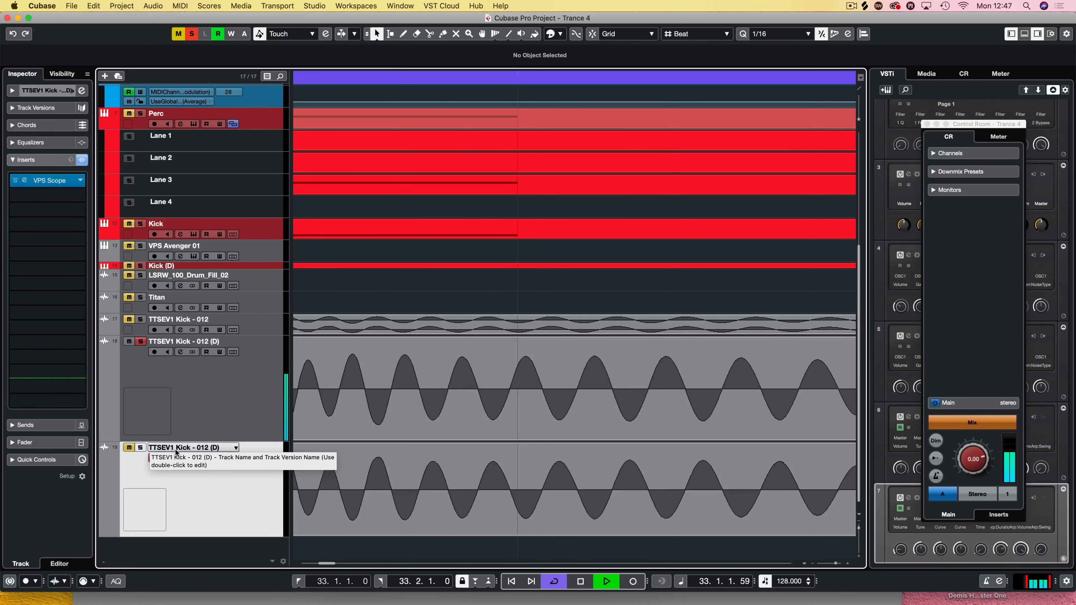
pyautogui.click(142, 449)
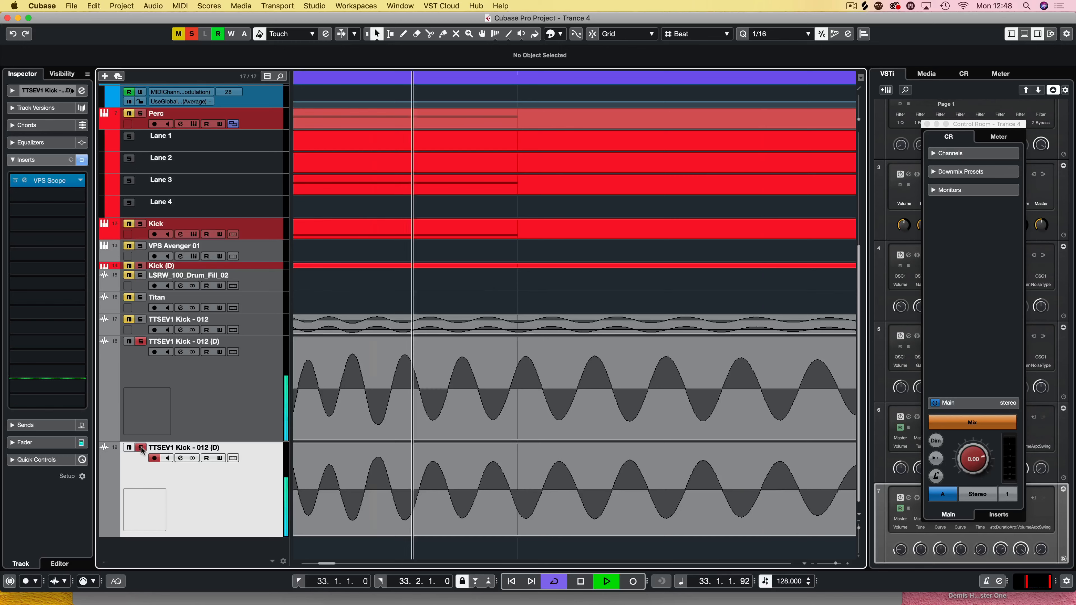
pyautogui.click(142, 449)
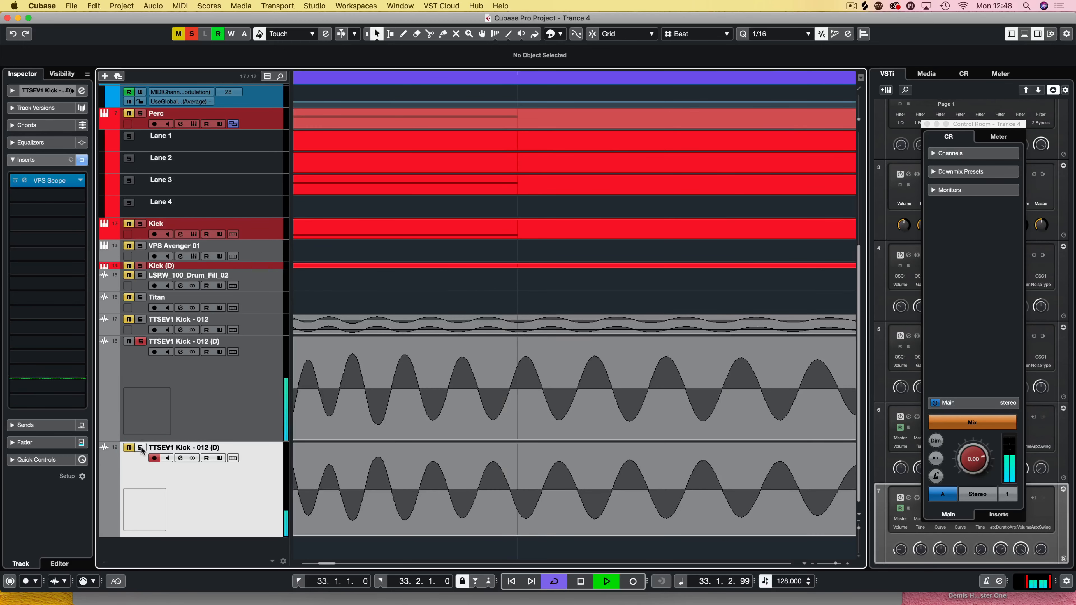
pyautogui.click(142, 449)
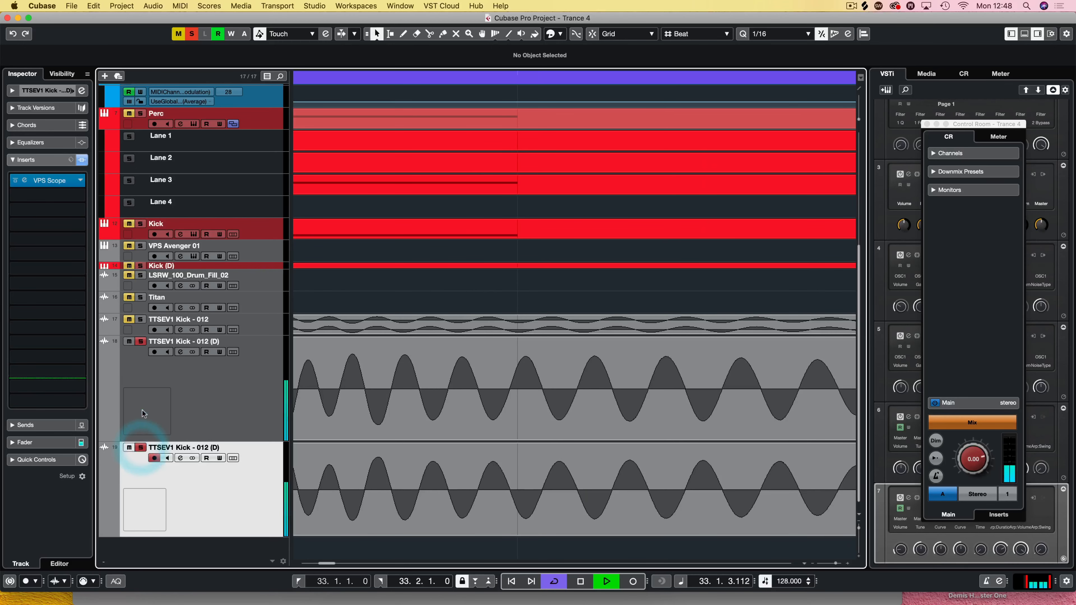
pyautogui.click(139, 342)
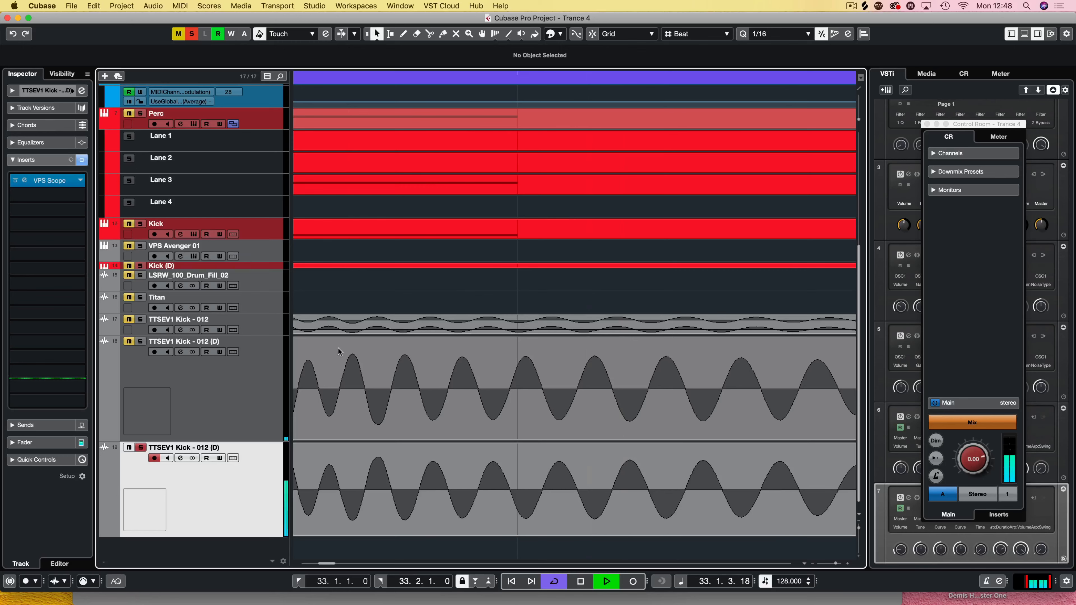
pyautogui.click(140, 341)
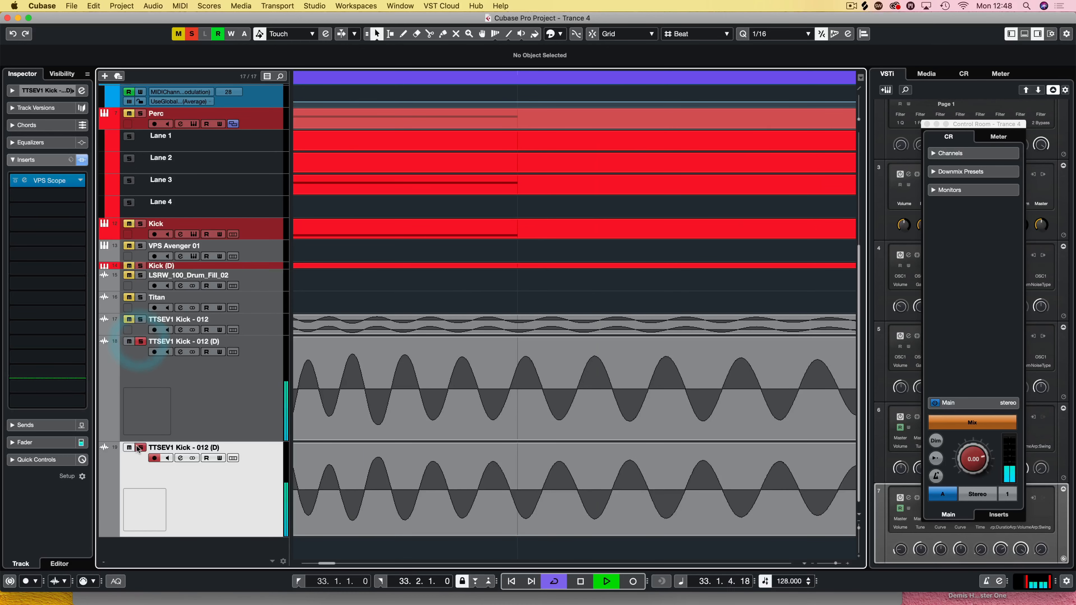
pyautogui.click(140, 449)
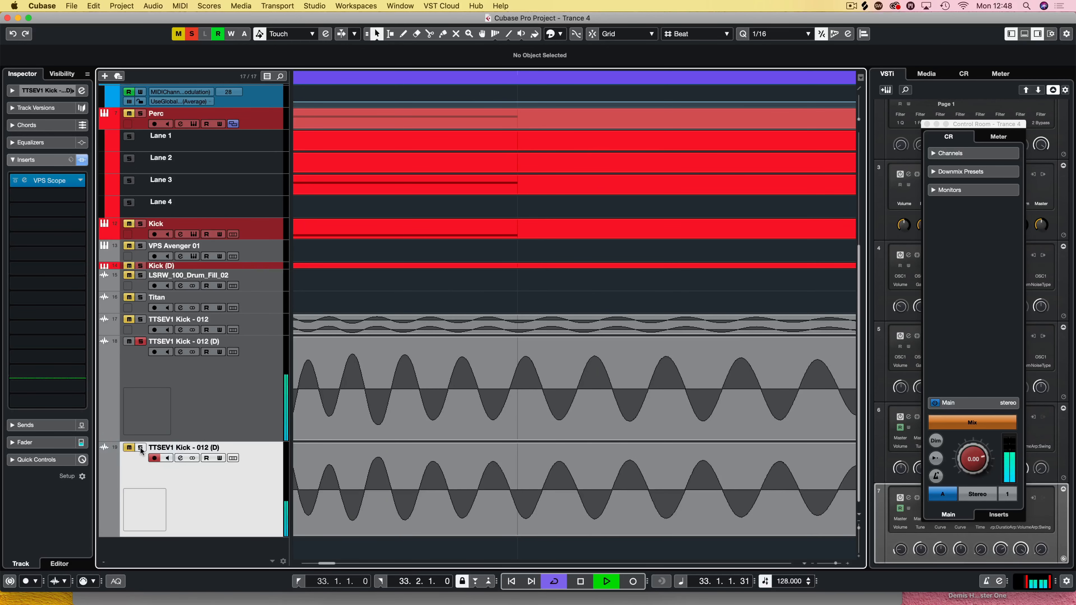
pyautogui.press('space')
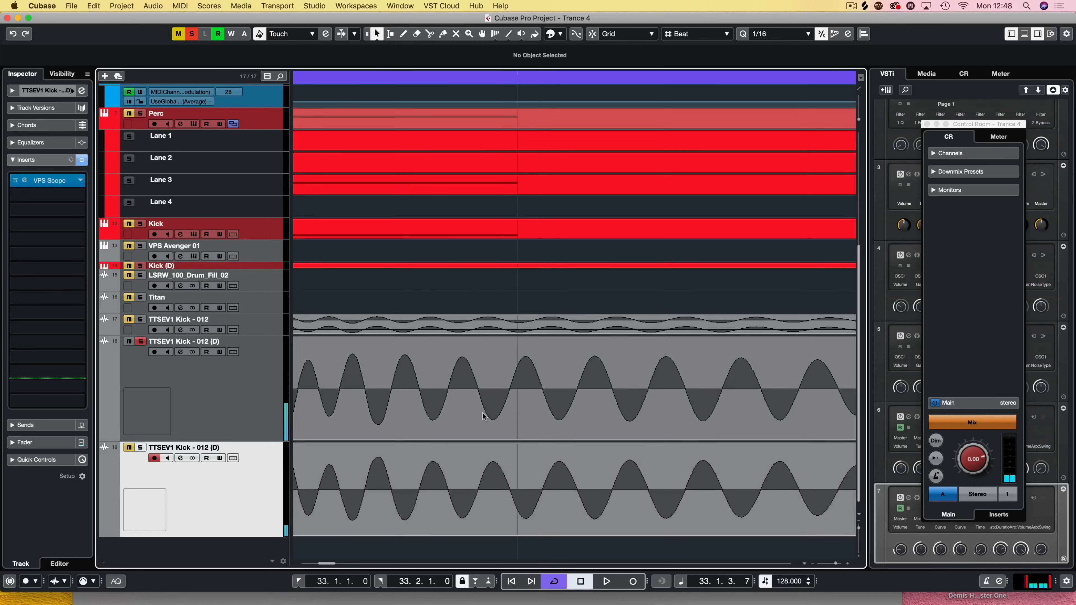
# - Examine the opposing peaks and troughs of the two kick waveforms up close and over the events' wider length
pyautogui.click(494, 457)
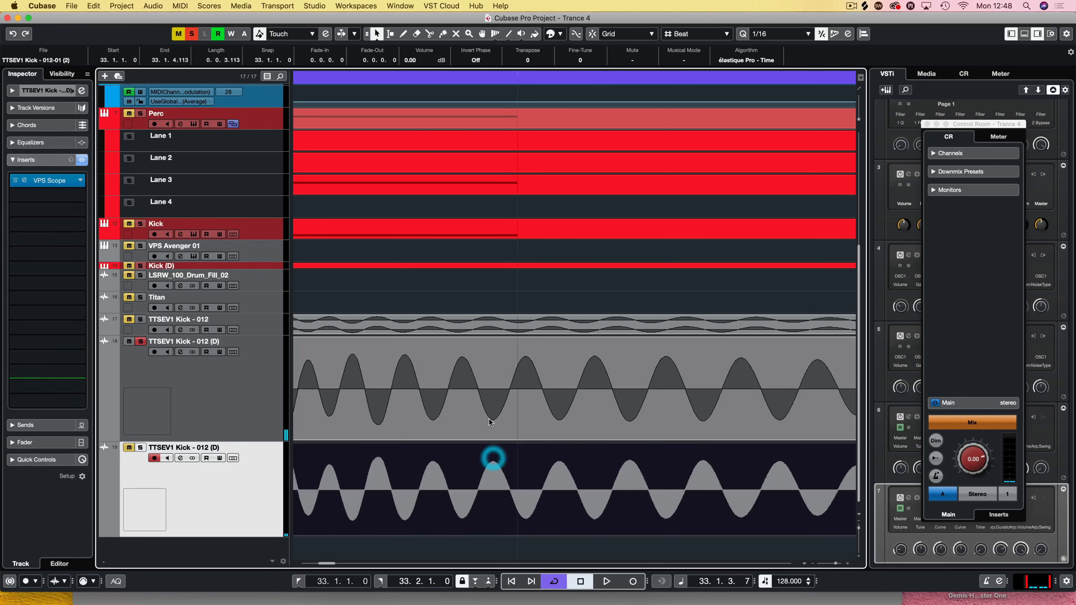
pyautogui.click(492, 422)
pyautogui.hscroll(-3, 494, 423)
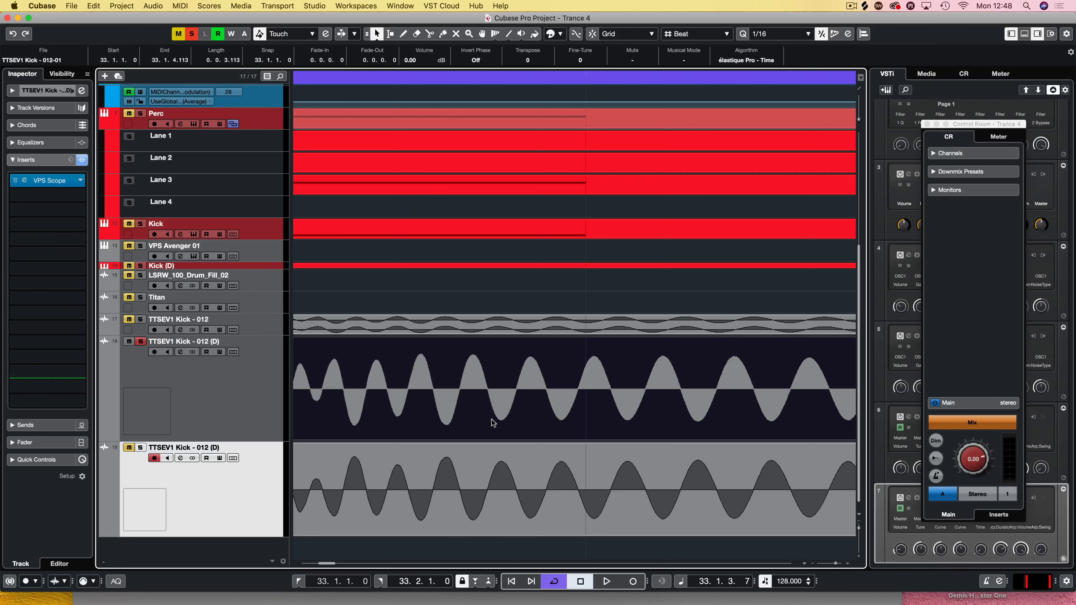
pyautogui.press('shift+super')
pyautogui.press('shift+super')
pyautogui.press('g')
pyautogui.press('g')
pyautogui.press('g')
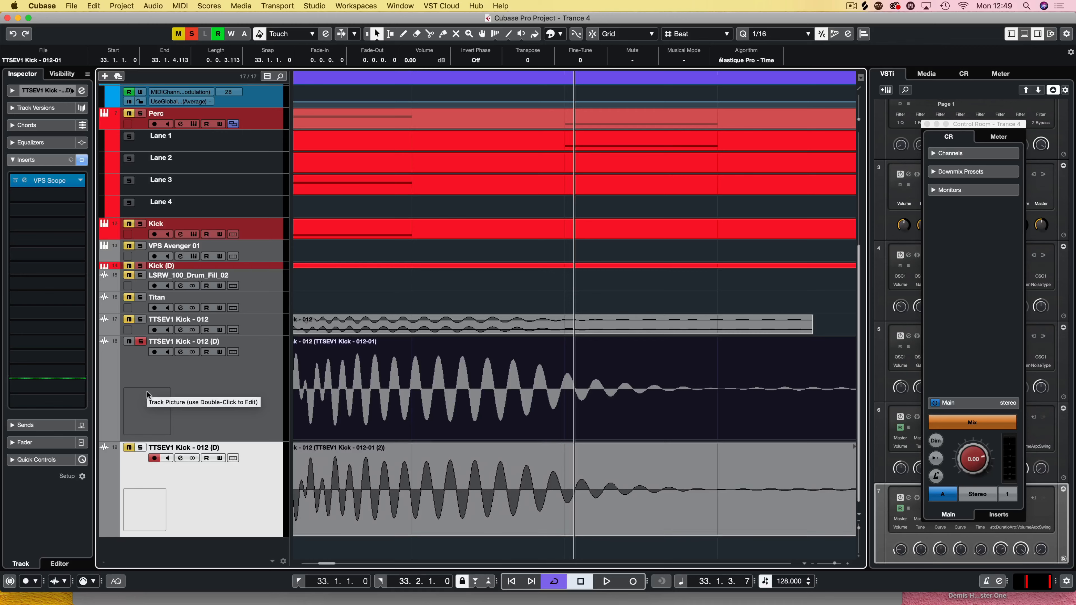
# - Turn off the solos and undo the phase inversion of the lower kick event
pyautogui.click(141, 446)
pyautogui.press('super+z')
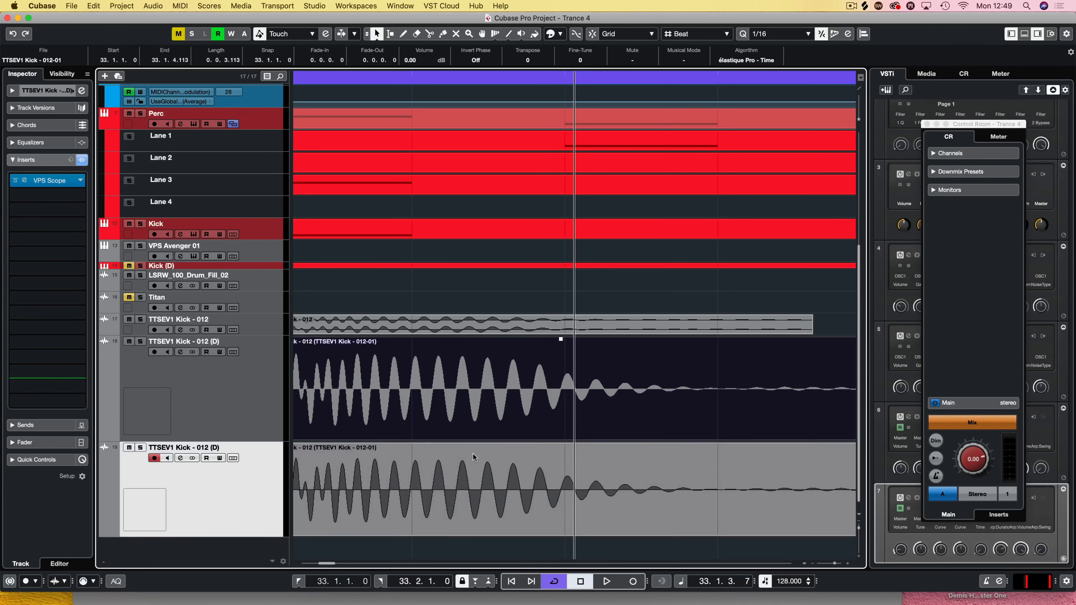
# - Move the lower kick event earlier against the upper one to 32.4.4.106, and nudge its start to 32.4.4.119
pyautogui.click(478, 462)
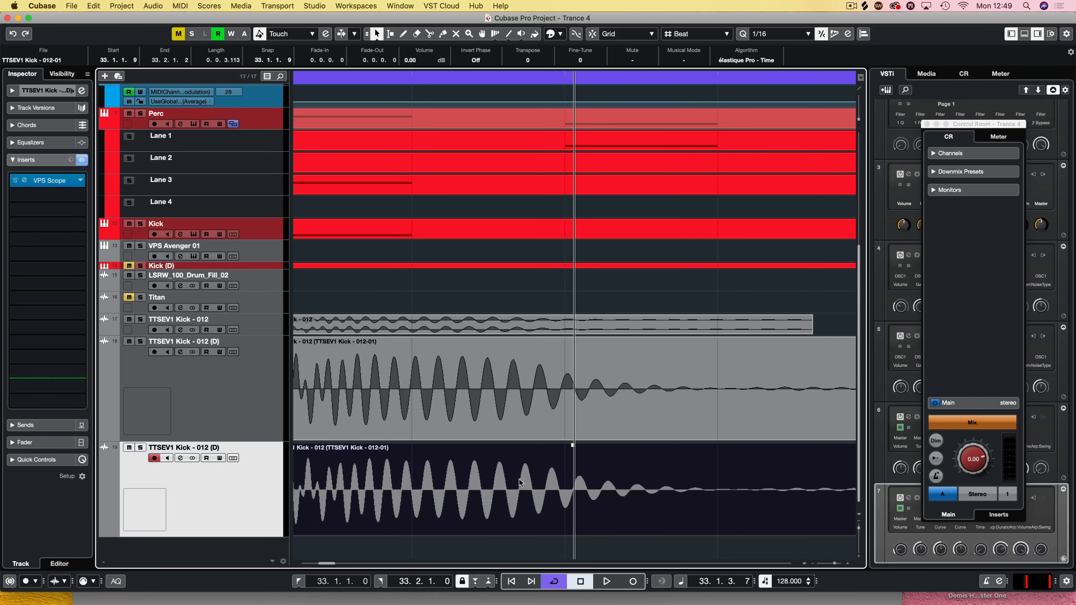
pyautogui.moveTo(519, 479); pyautogui.dragTo(493, 479)
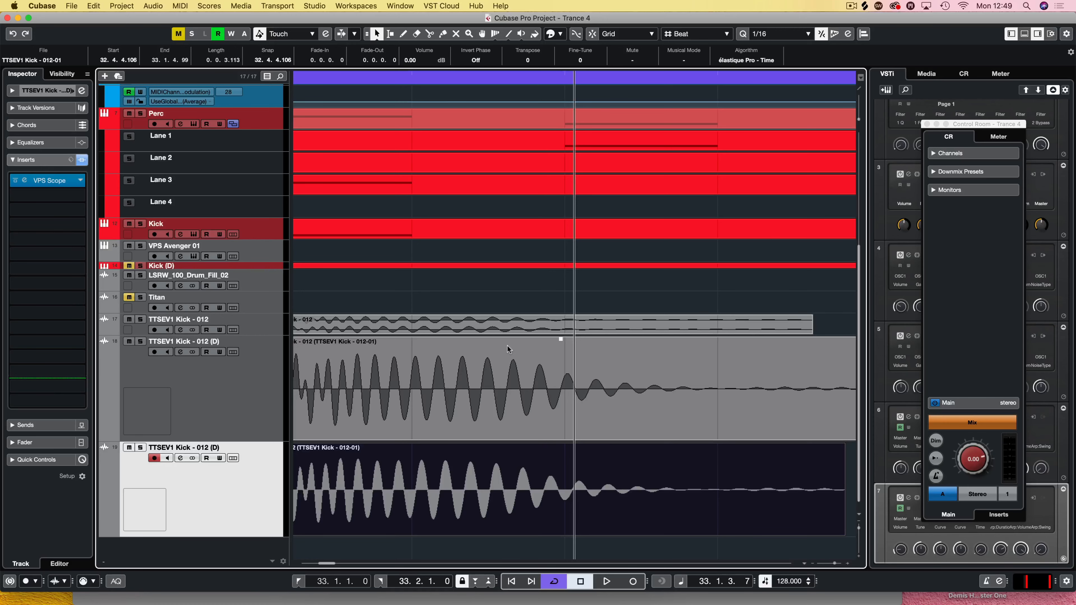
pyautogui.press('g')
pyautogui.press('g')
pyautogui.press('super+Right')
pyautogui.press('super+Right')
pyautogui.press('super+Right')
pyautogui.press('super+Right')
pyautogui.press('super+Right')
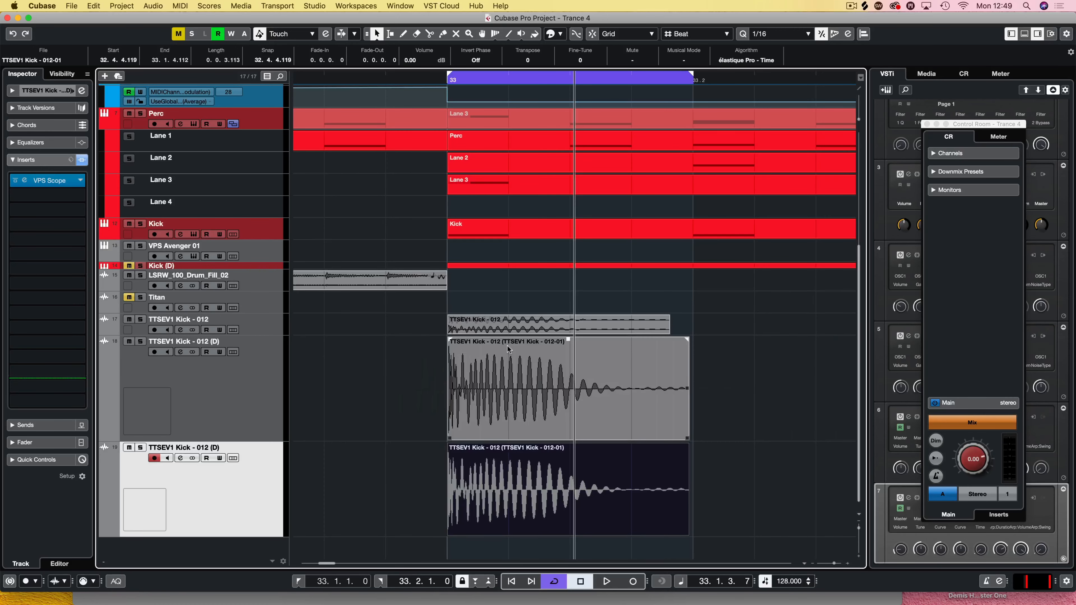